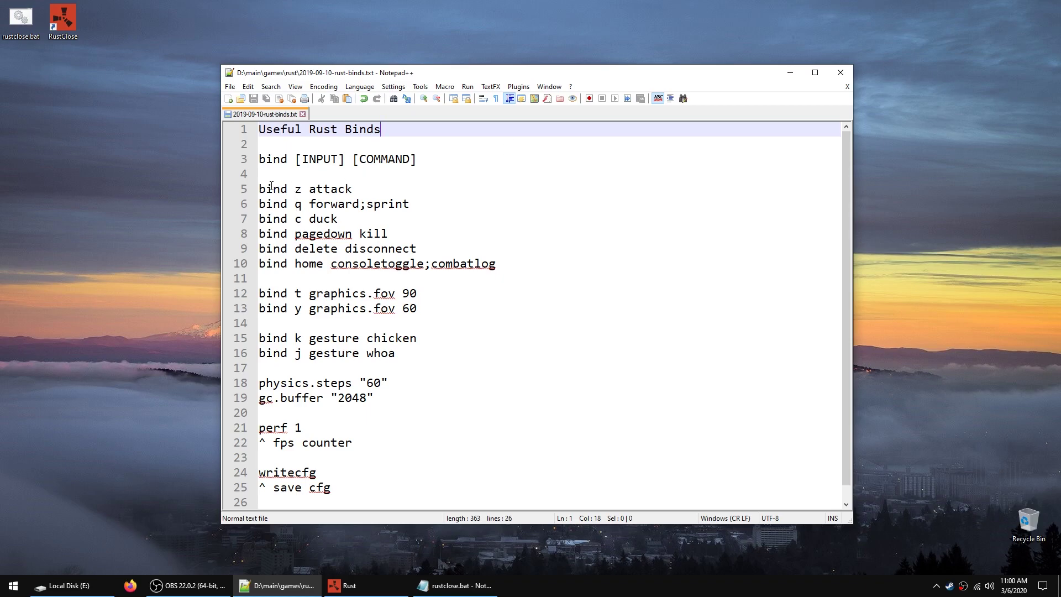
- Examine the z attack, q forward;sprint, c duck, pagedown kill and delete disconnect binds on lines 5 to 9
drag(302, 189, 295, 189)
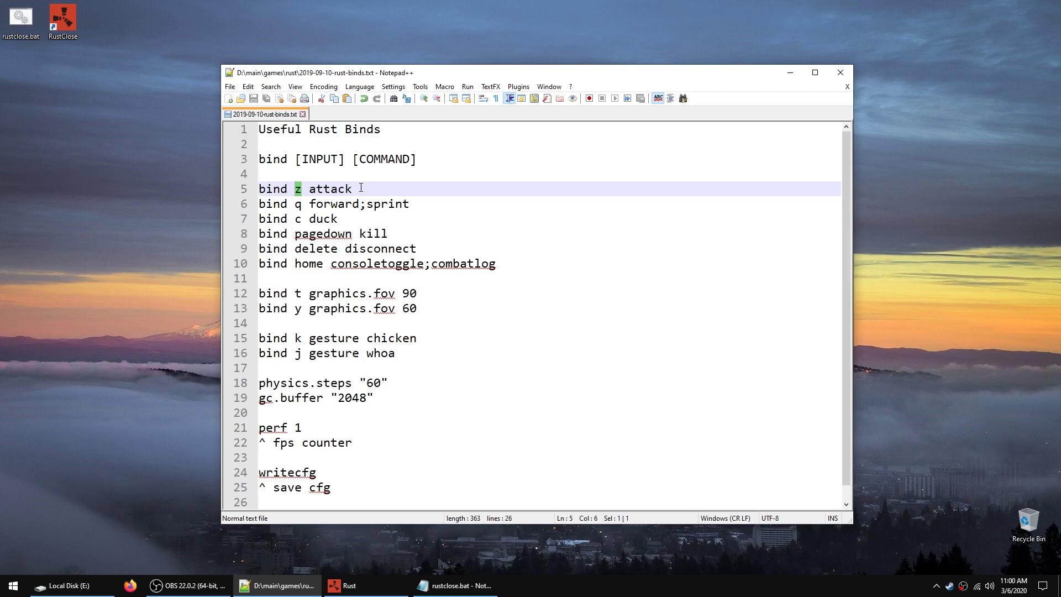
click(361, 188)
click(364, 206)
key(shift+Left)
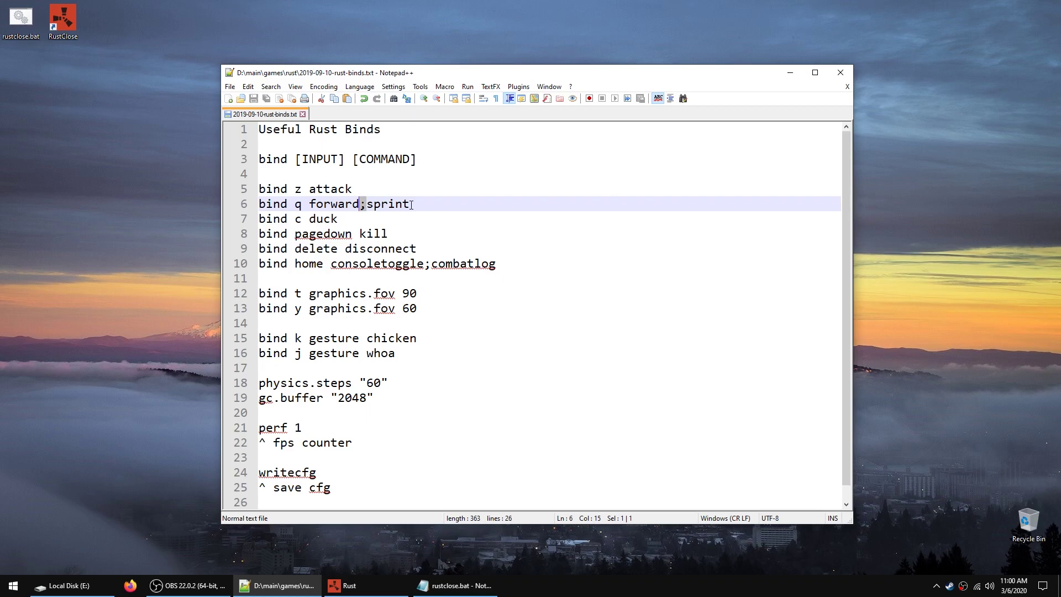
click(411, 205)
drag(341, 220, 309, 220)
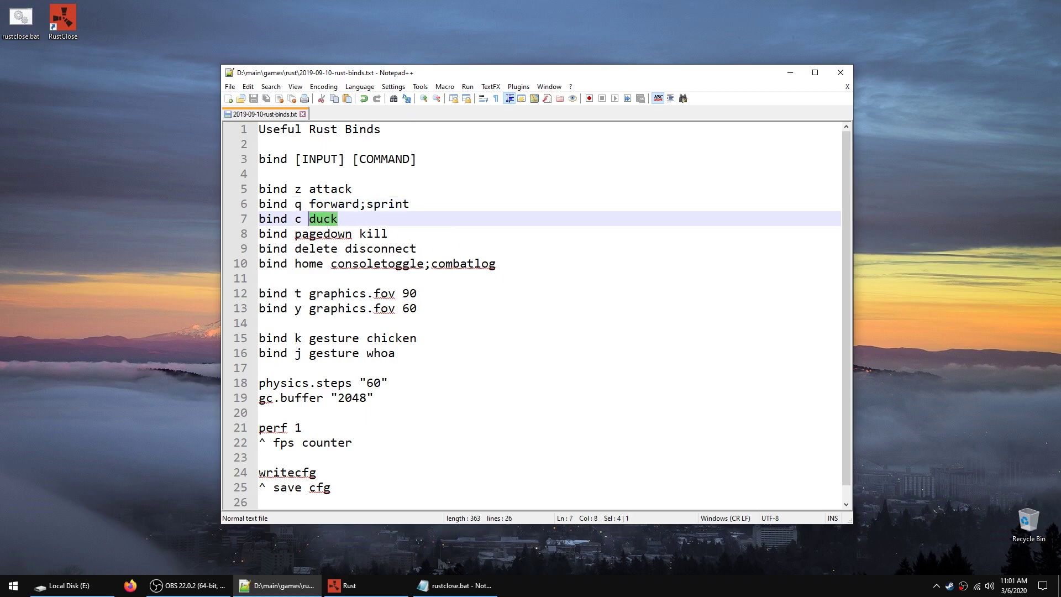
drag(387, 235, 357, 234)
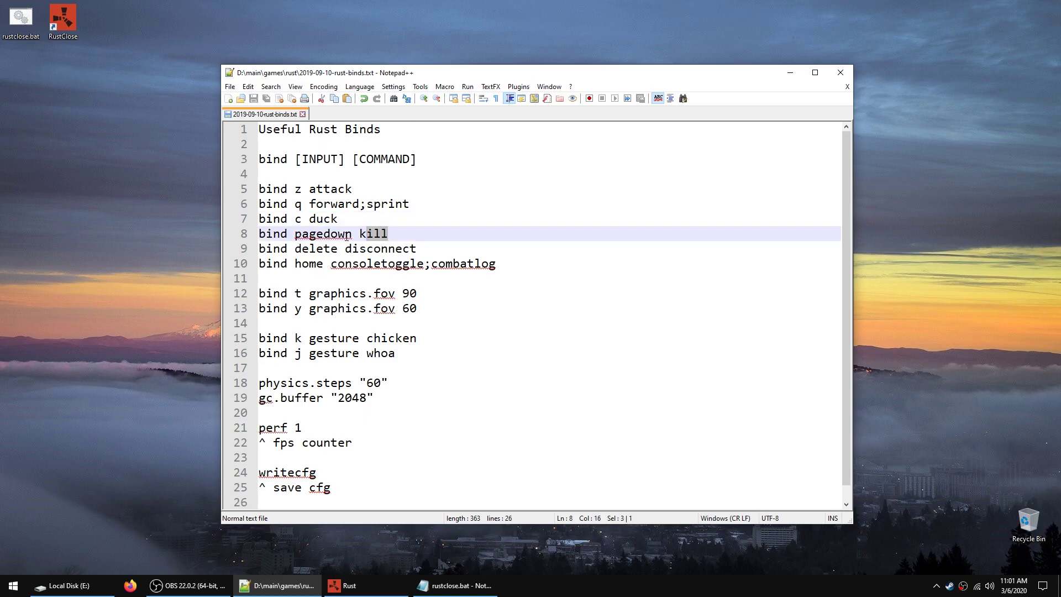
click(415, 249)
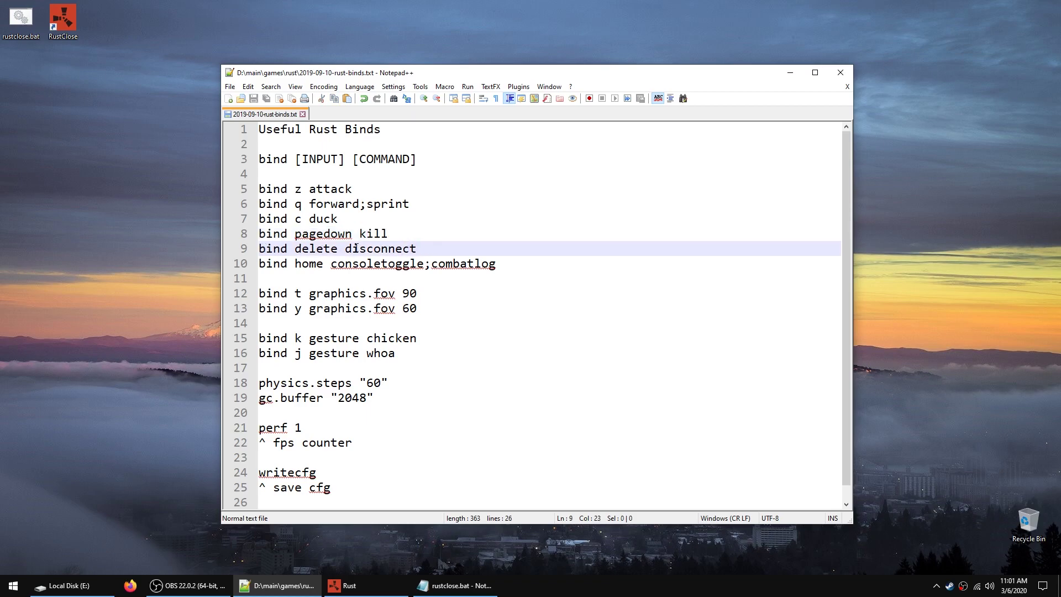
drag(294, 252, 338, 253)
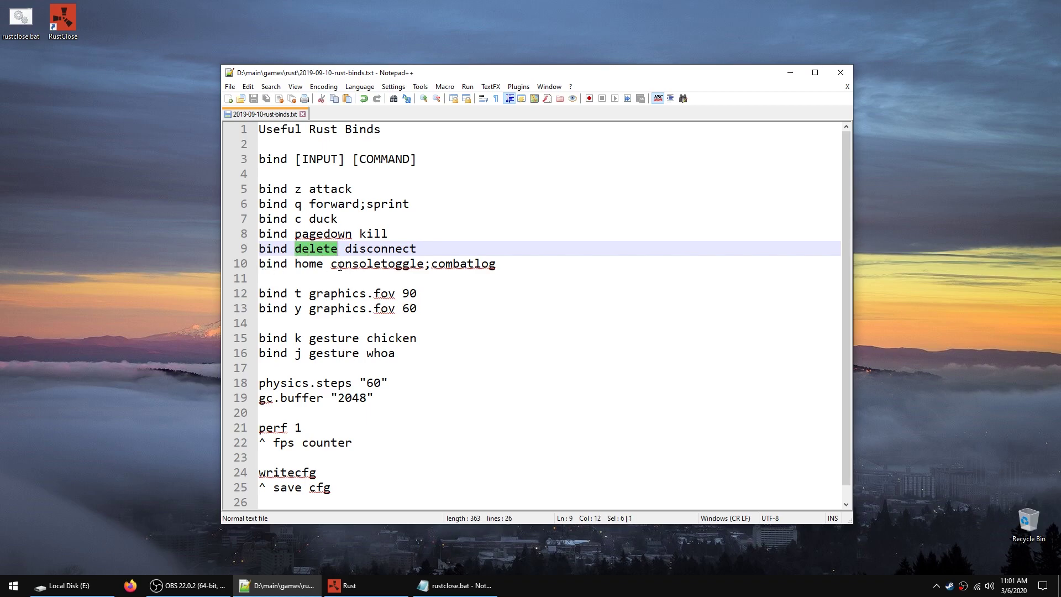
- Examine the home bind on line 10 and how a semicolon chains consoletoggle and combatlog
click(499, 264)
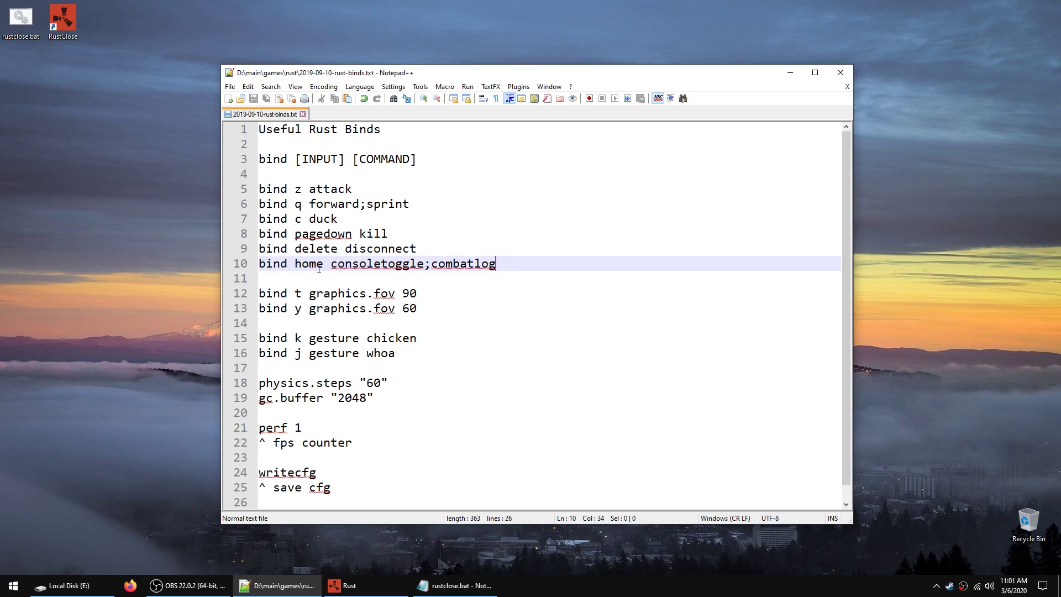
drag(334, 264, 496, 265)
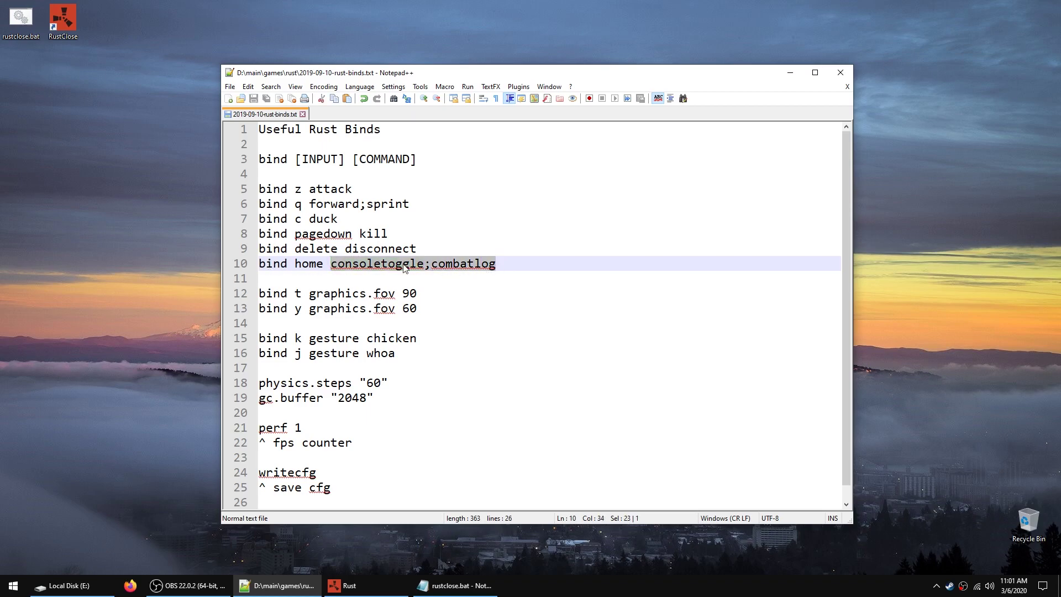
click(431, 264)
key(shift+Left)
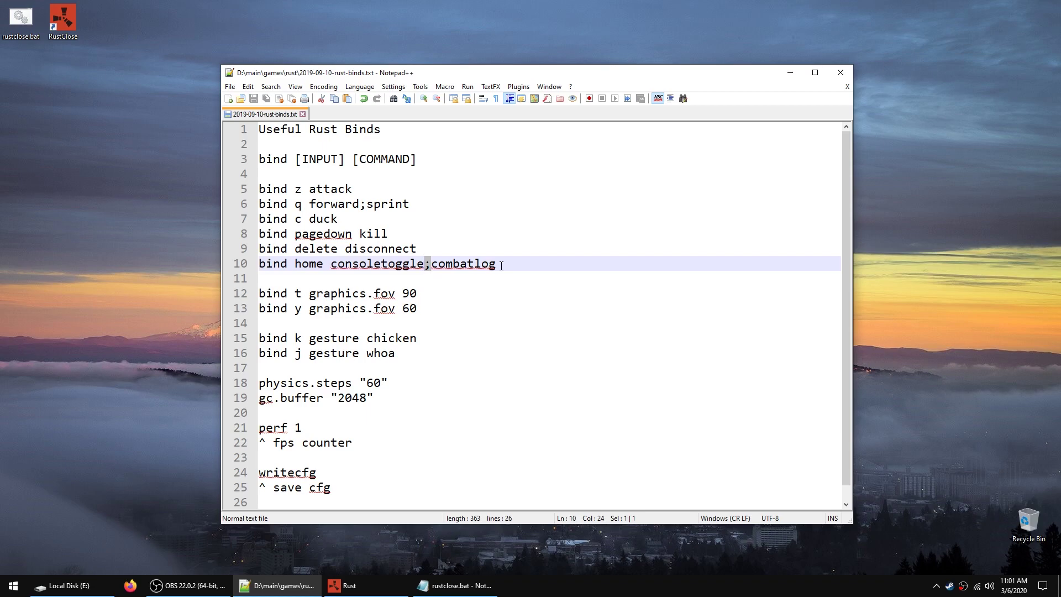
click(501, 266)
drag(504, 267, 332, 269)
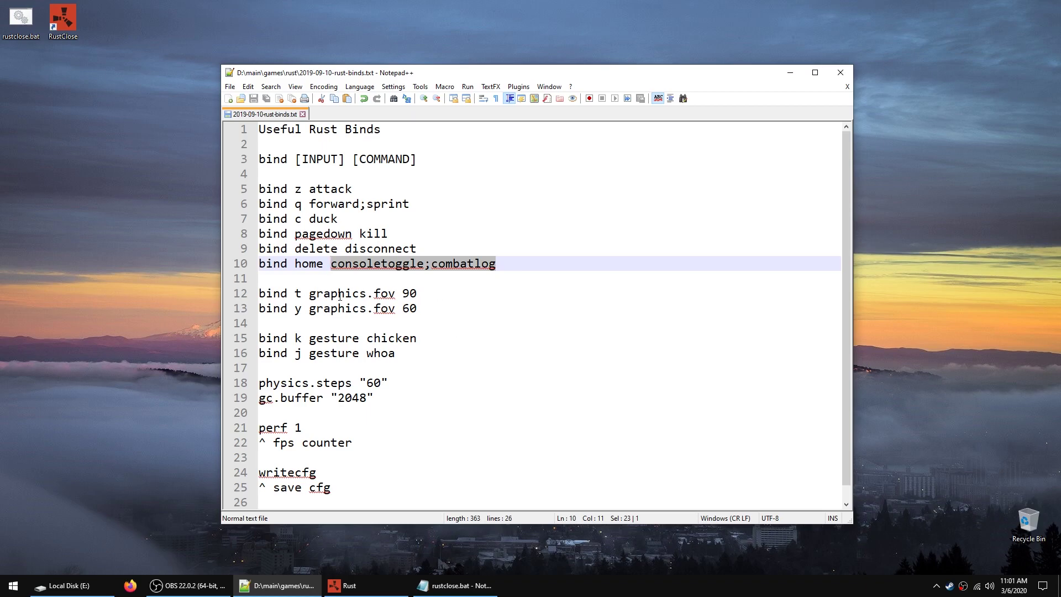
- Compare the two graphics.fov binds for the t and y keys on lines 12 and 13
click(422, 294)
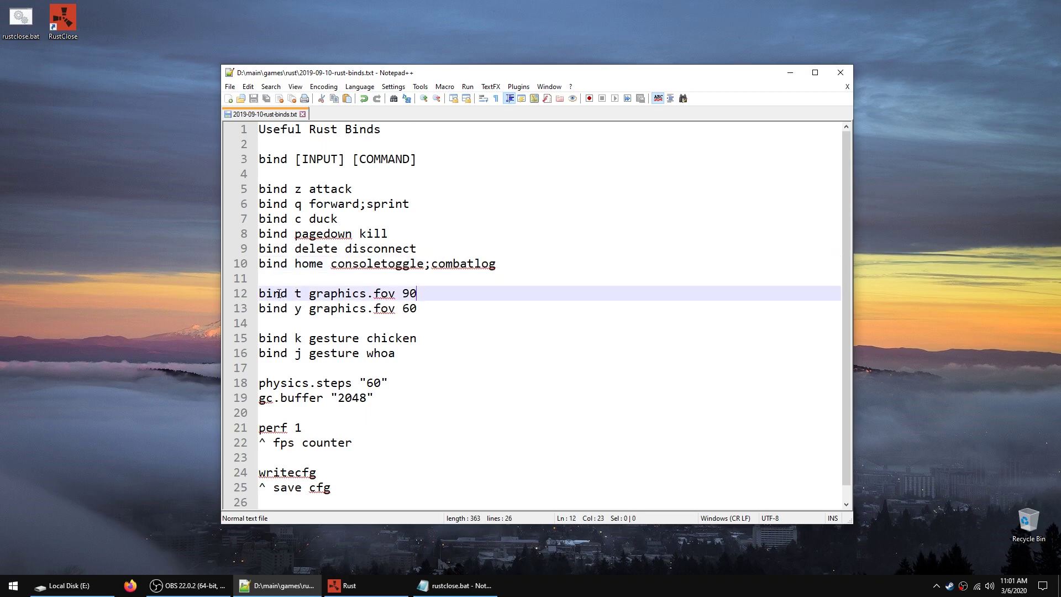
click(425, 309)
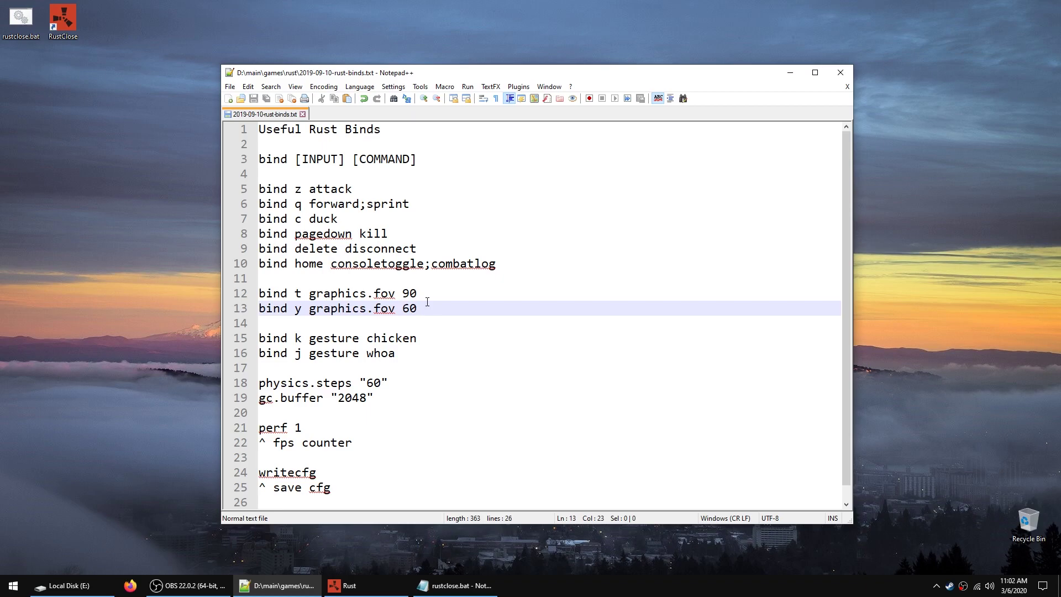
click(419, 294)
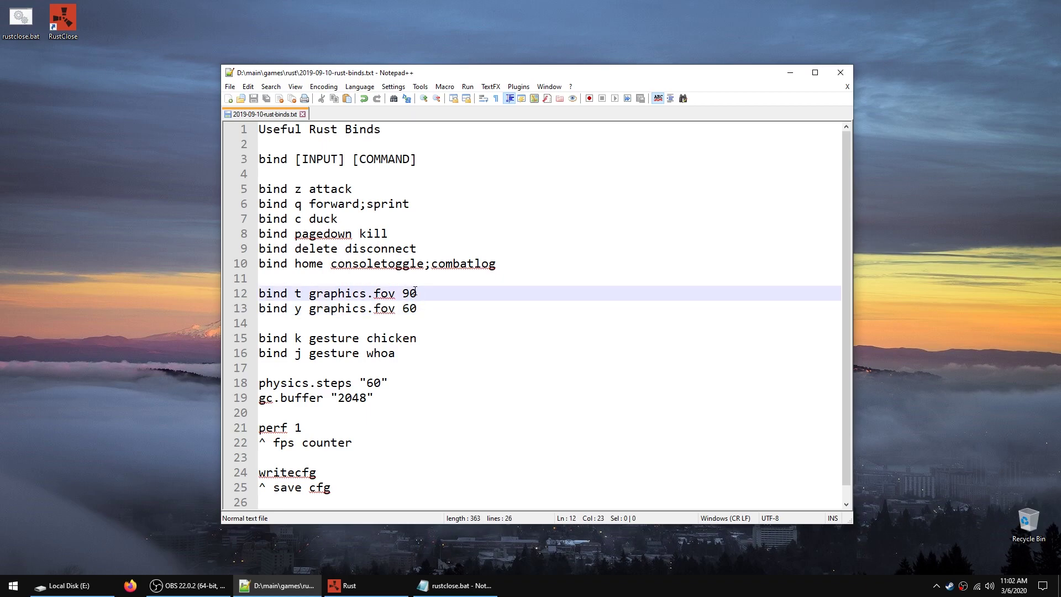
double_click(417, 291)
double_click(299, 294)
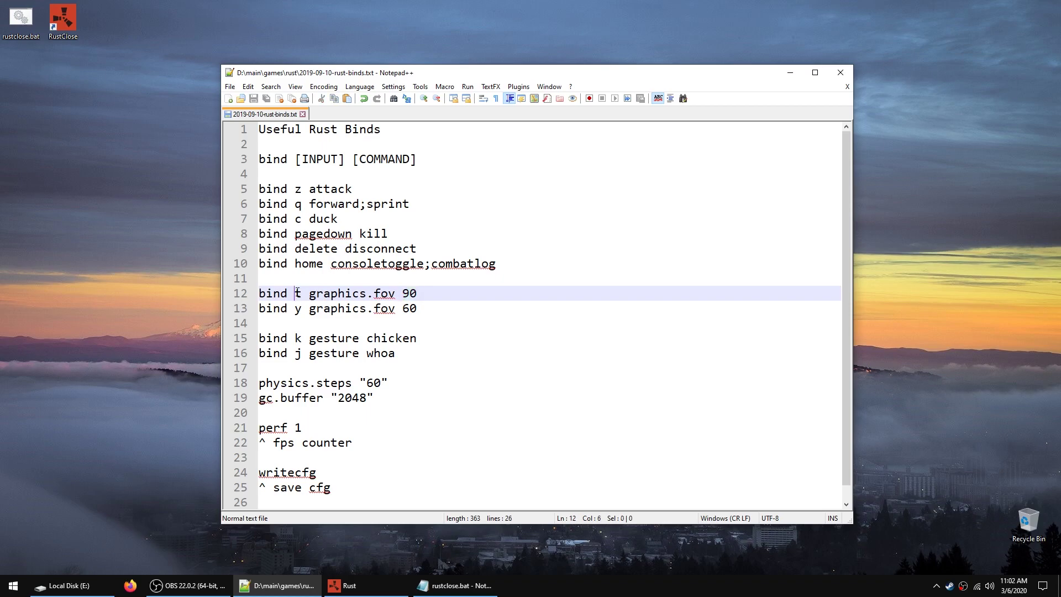
click(418, 312)
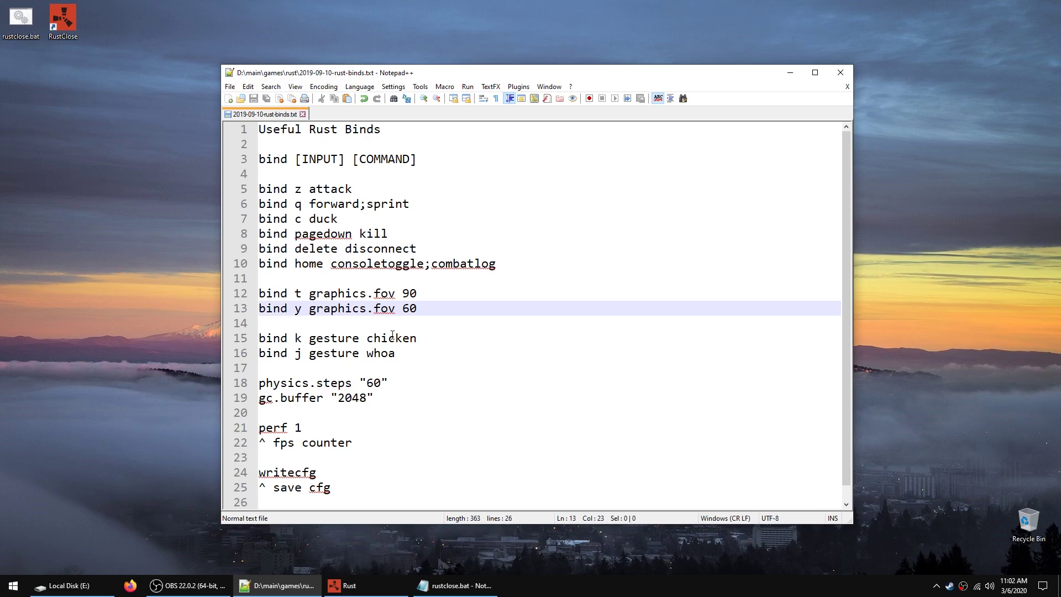
- Examine the gesture binds and the physics.steps, gc.buffer, perf and writecfg commands in the rest of the list
drag(316, 338, 352, 337)
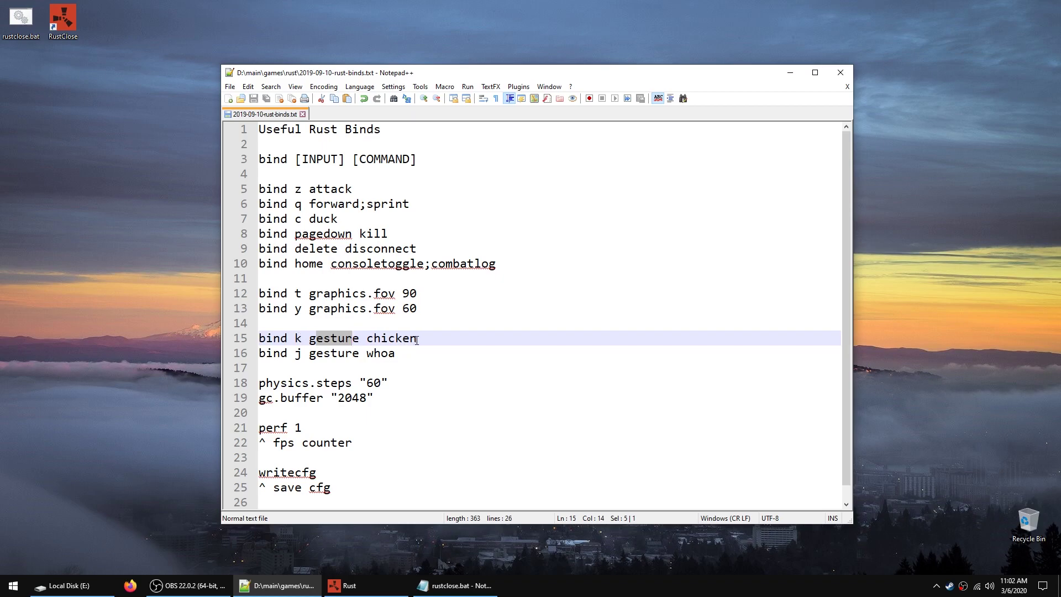
click(392, 377)
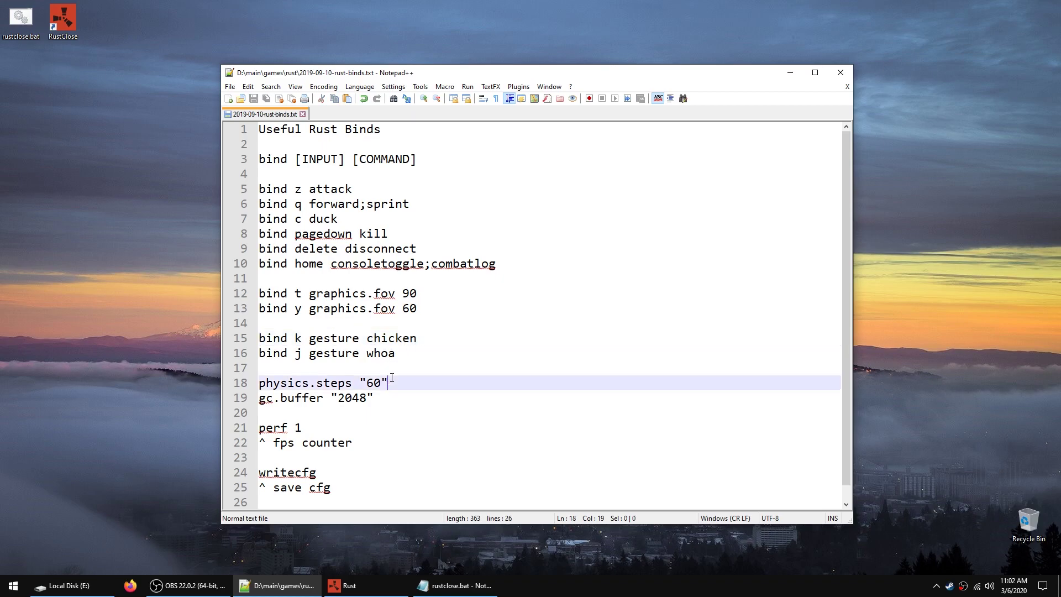
click(399, 396)
click(398, 384)
click(393, 394)
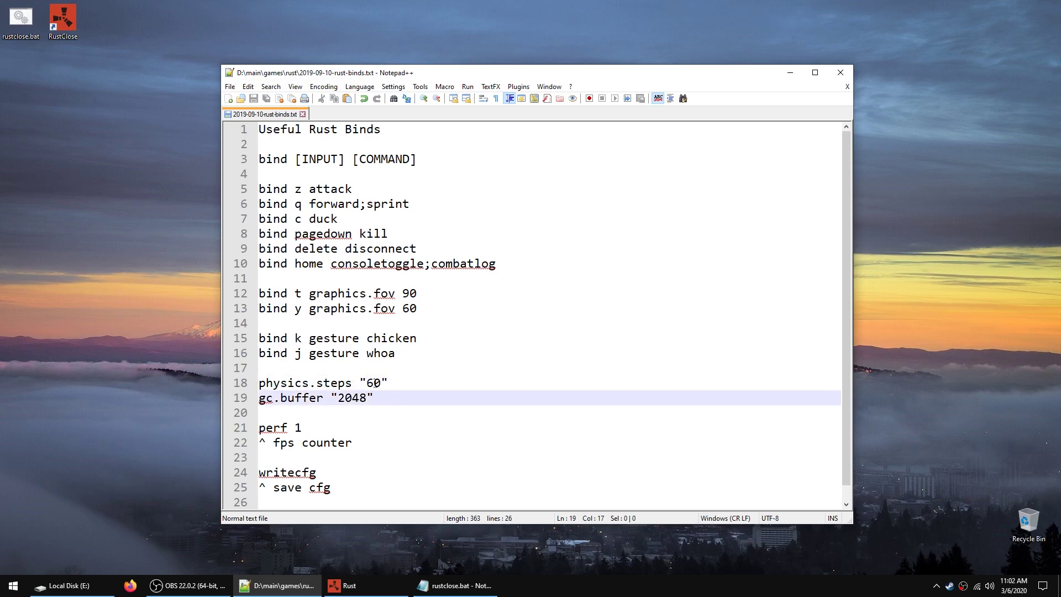
click(389, 383)
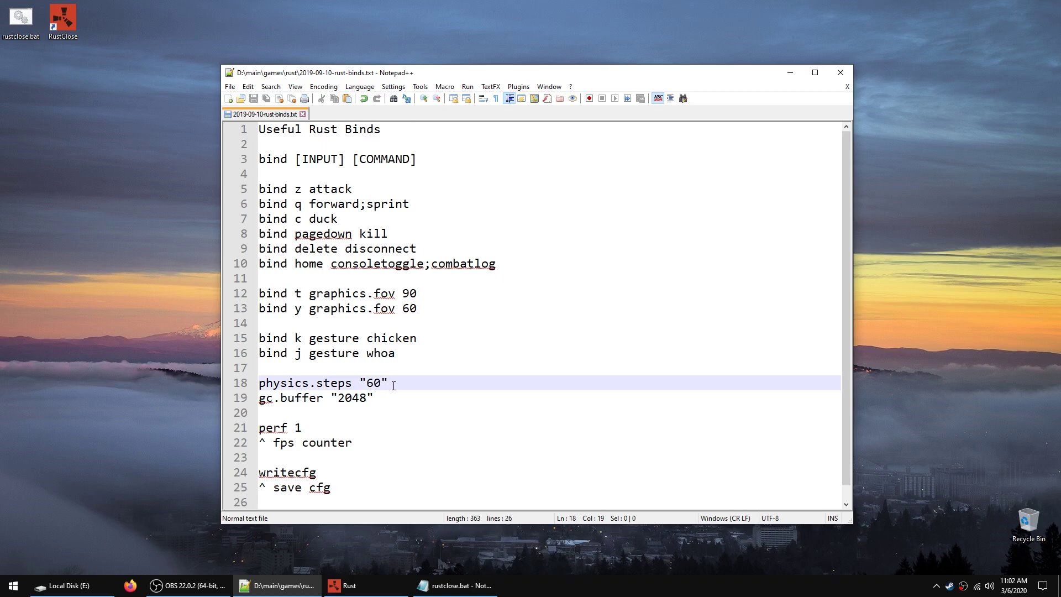
click(281, 397)
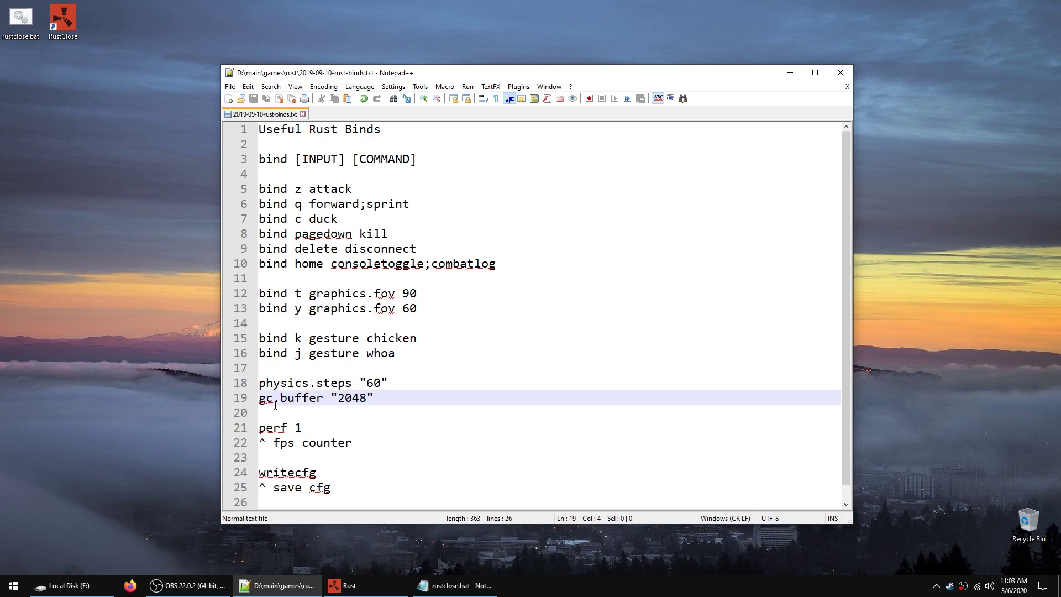
click(305, 429)
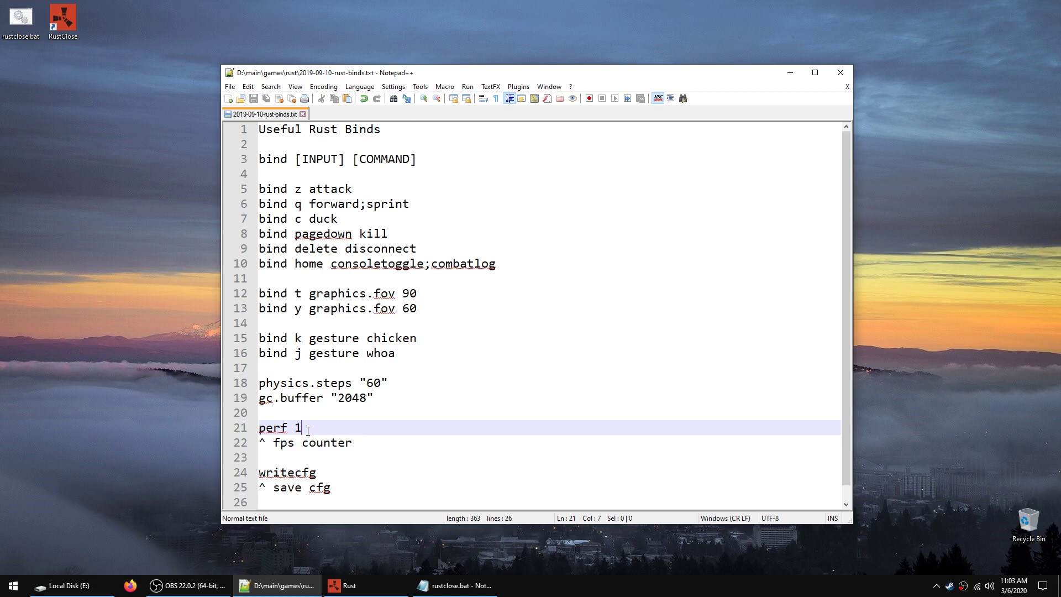
click(317, 473)
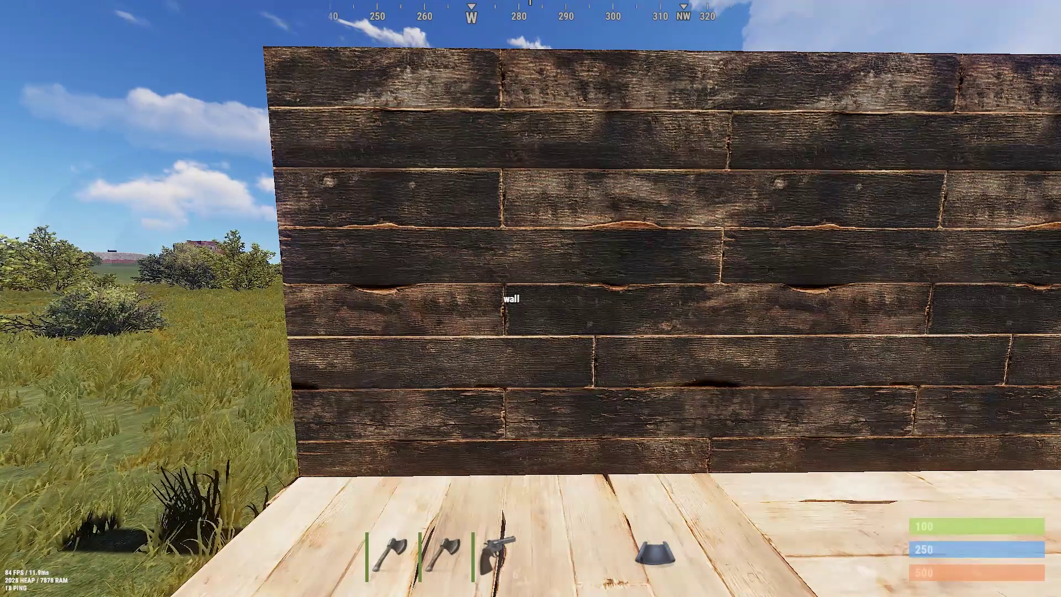
- Enter the command "bind z attack" in the Rust in-game console and close the console
key(F1)
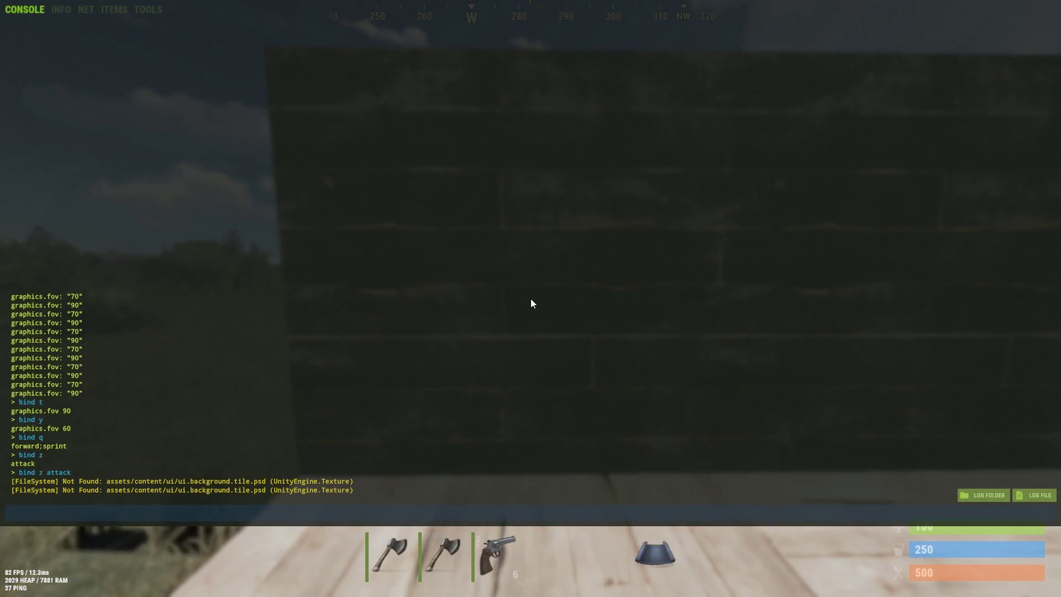
text(bind z atta)
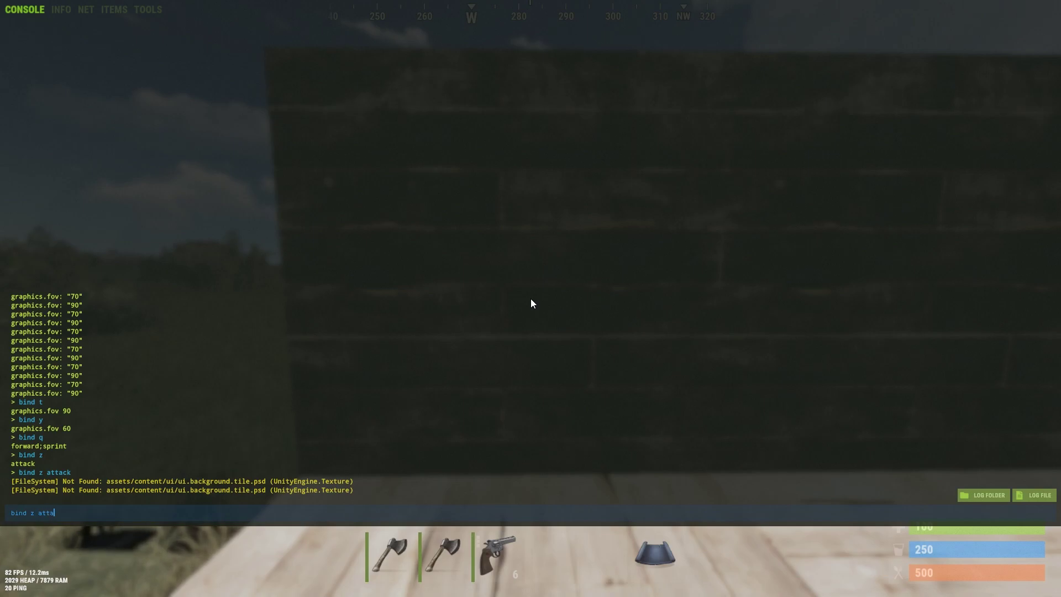
key(F1)
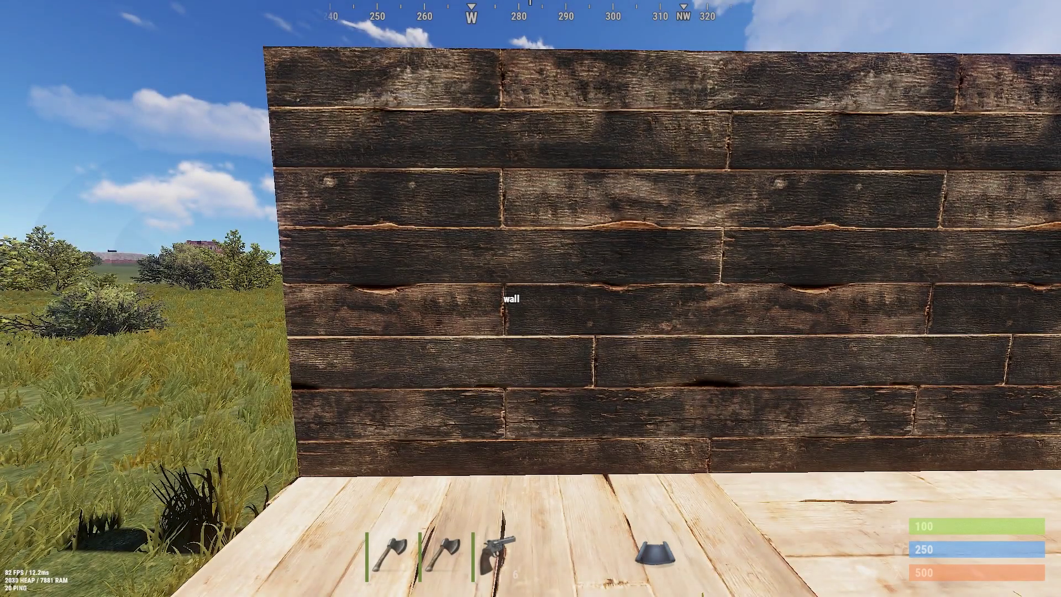
- Strike the wooden wall repeatedly with the first and second hatchets to try out attacking
click(530, 299)
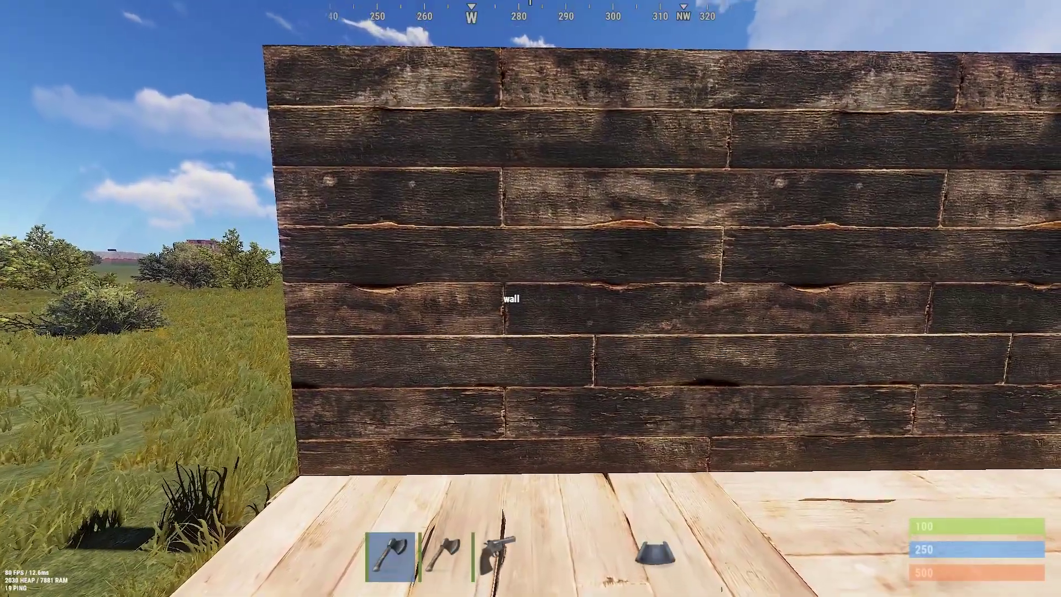
click(530, 299)
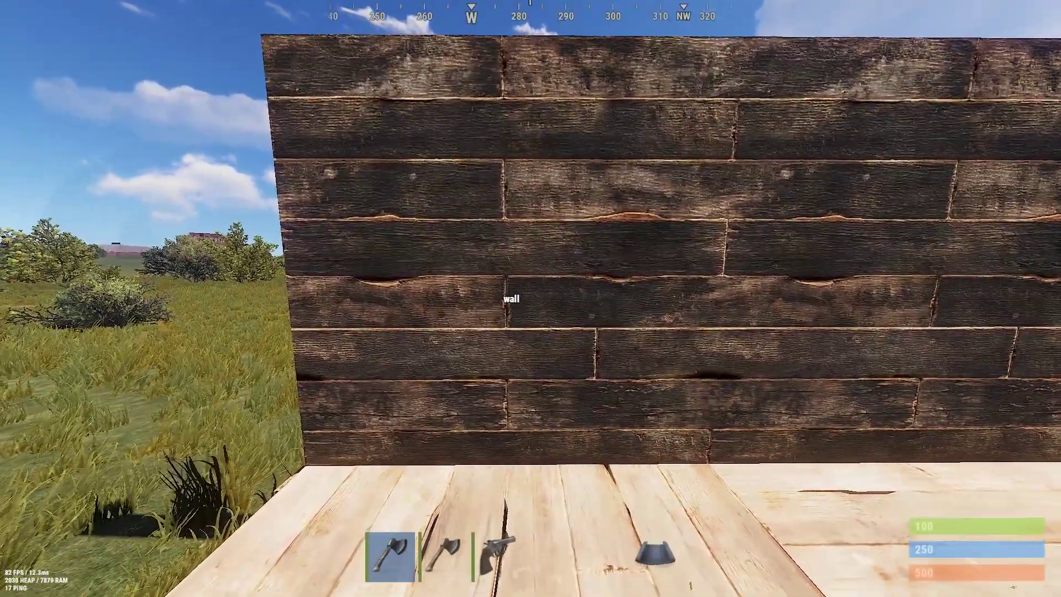
click(530, 299)
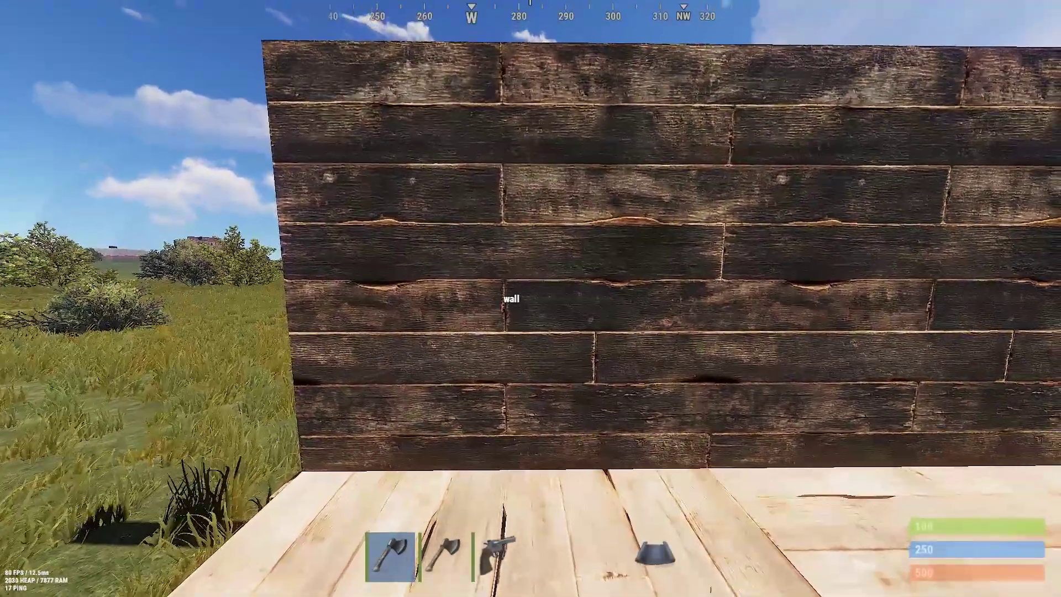
click(530, 298)
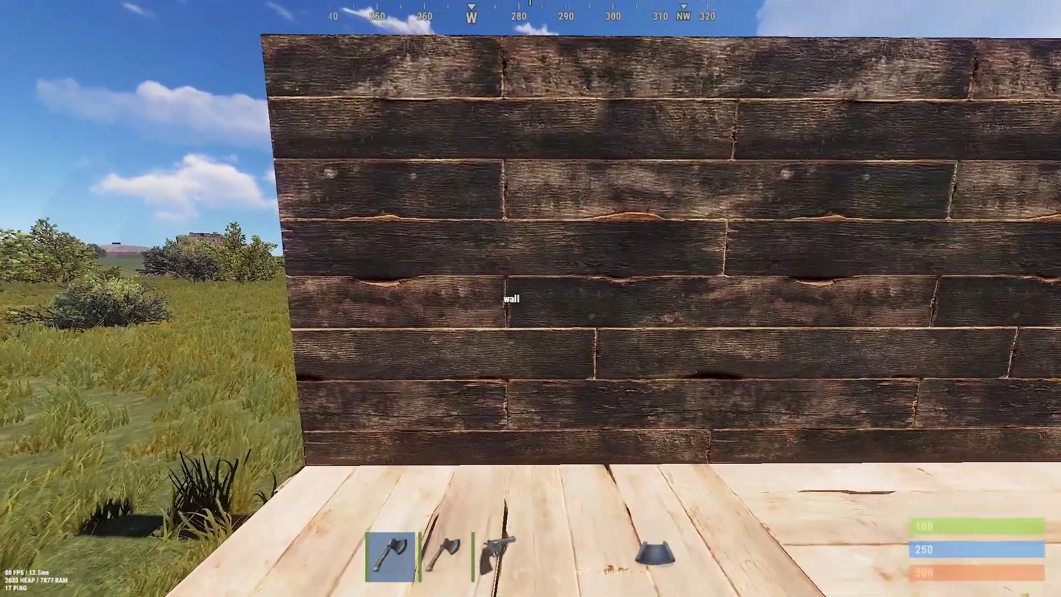
click(531, 299)
key(w)
click(531, 298)
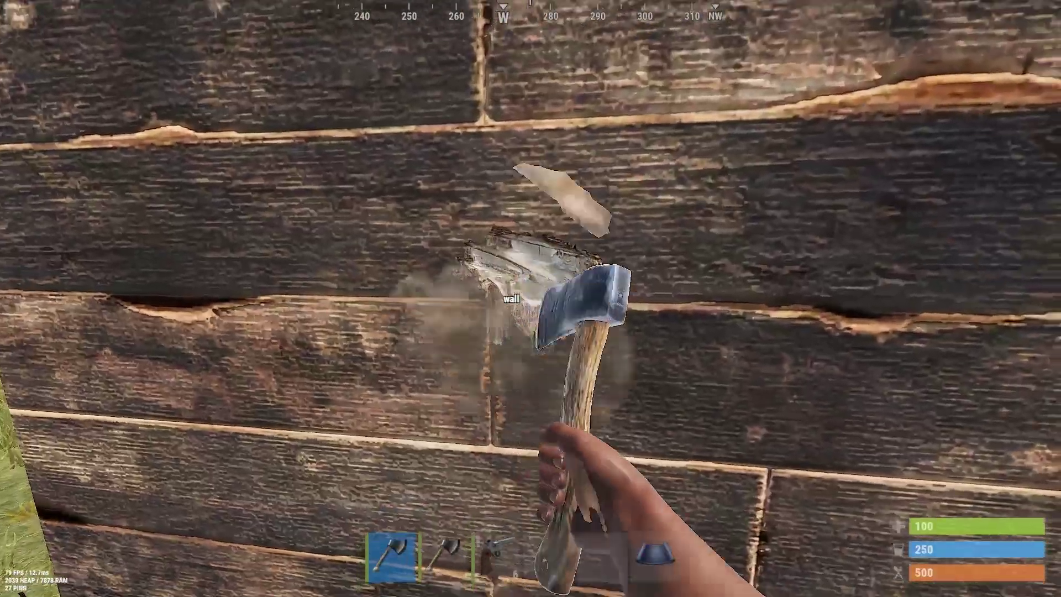
click(530, 298)
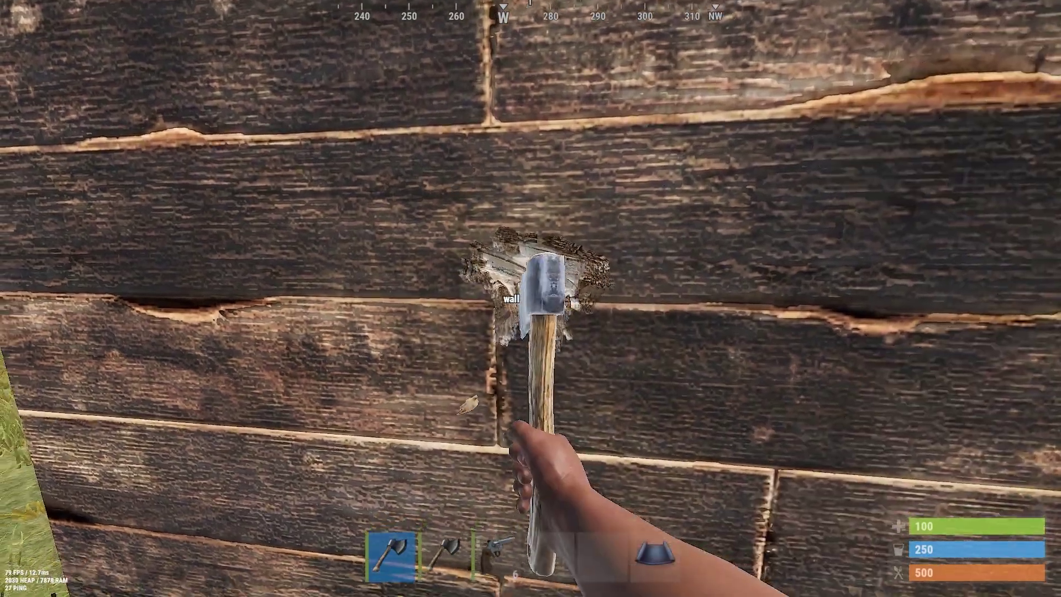
click(531, 298)
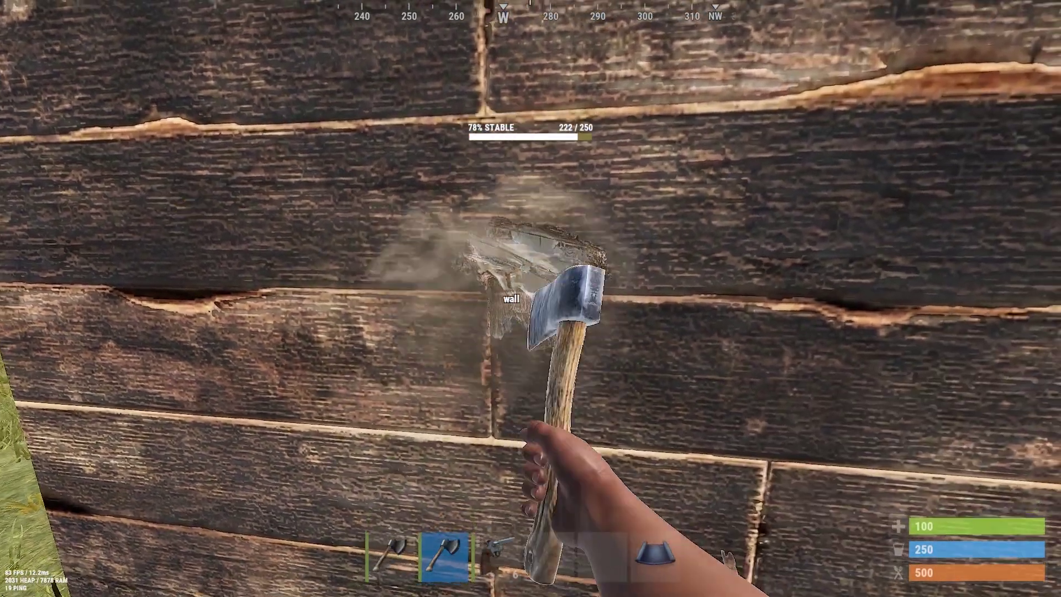
click(531, 298)
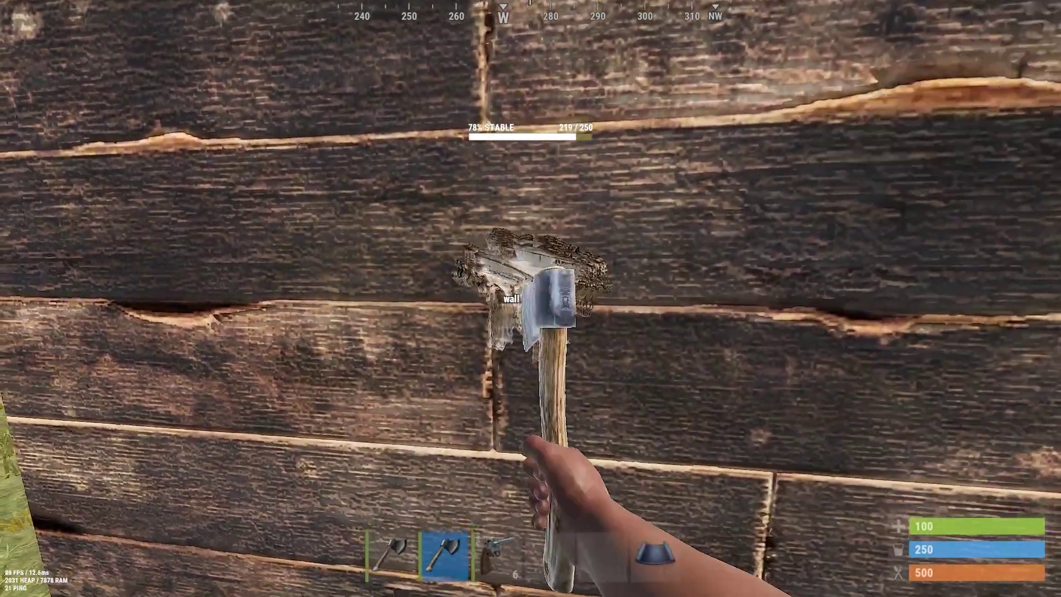
click(530, 298)
click(530, 299)
click(531, 299)
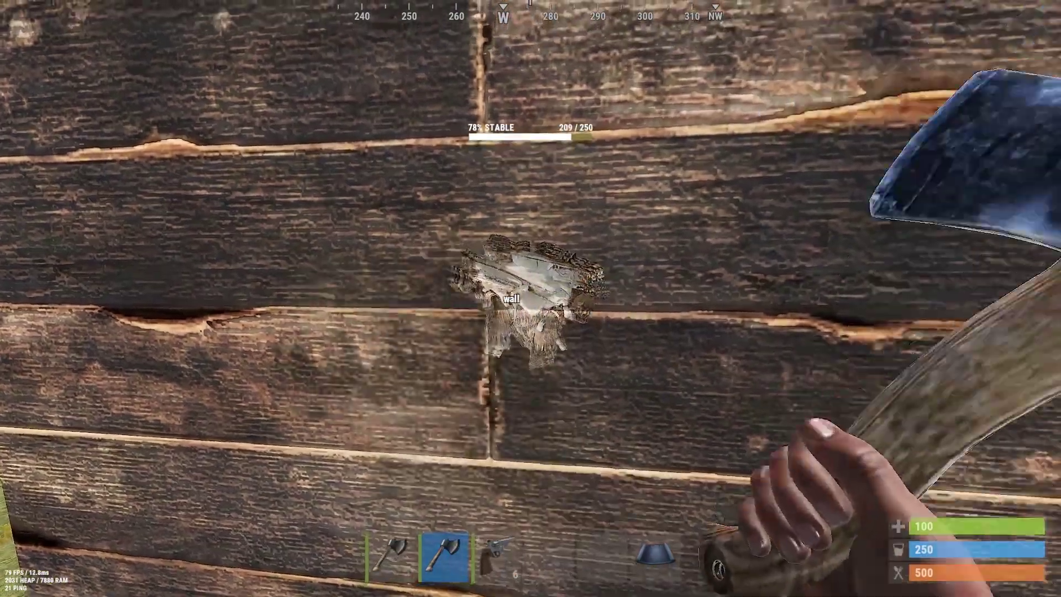
click(531, 299)
click(530, 298)
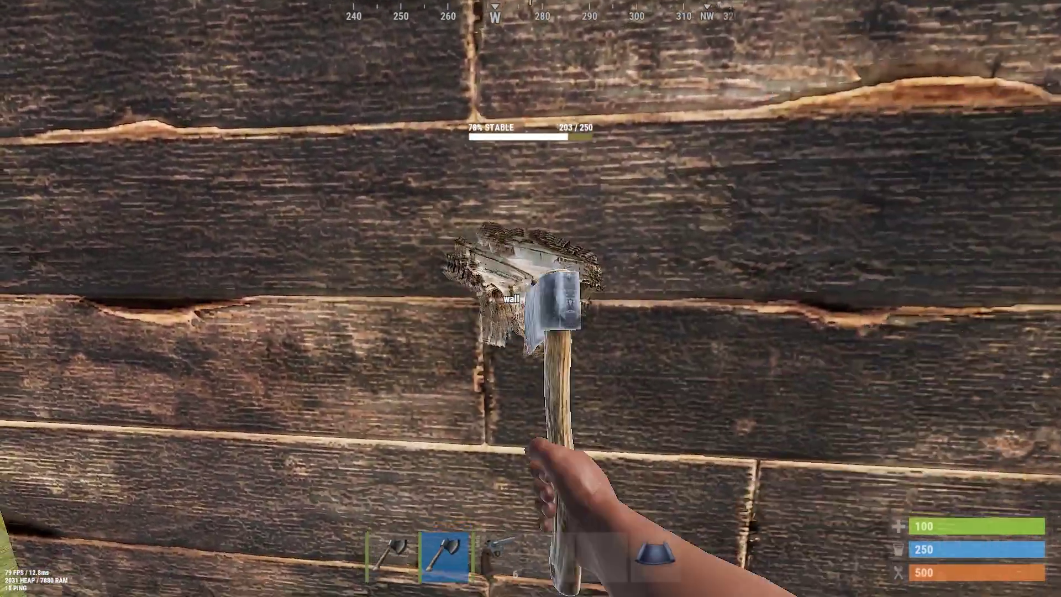
- Strike the wooden wall a few more times with the second hatchet and switch to the revolver
click(531, 298)
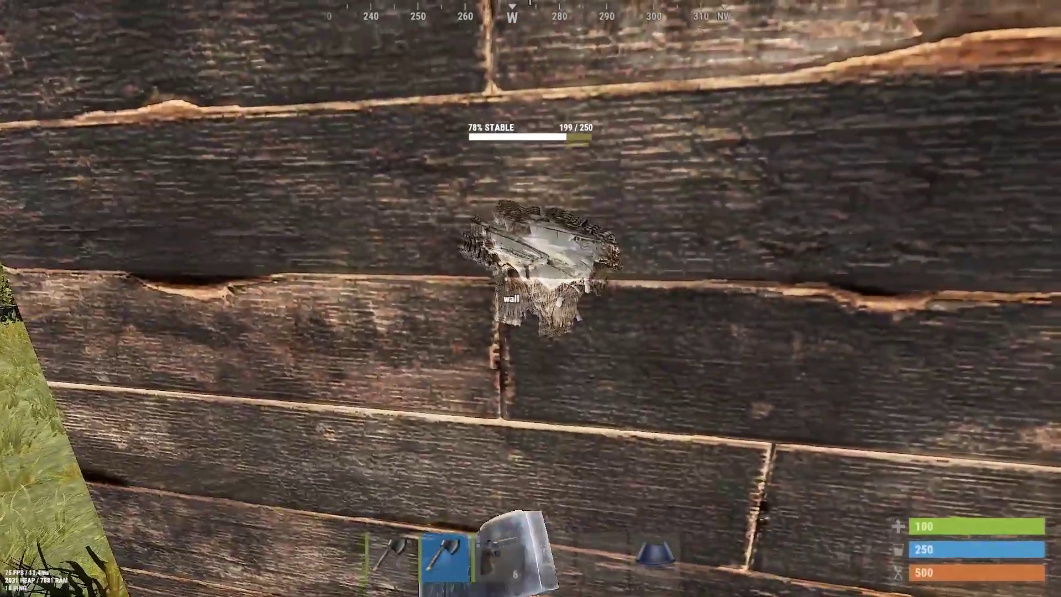
click(531, 299)
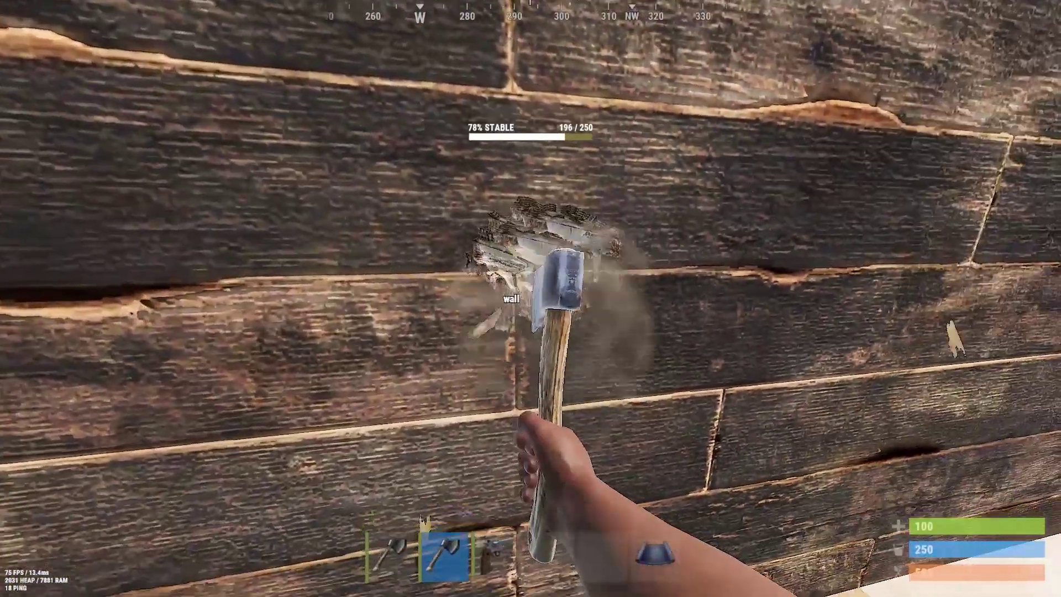
key(3)
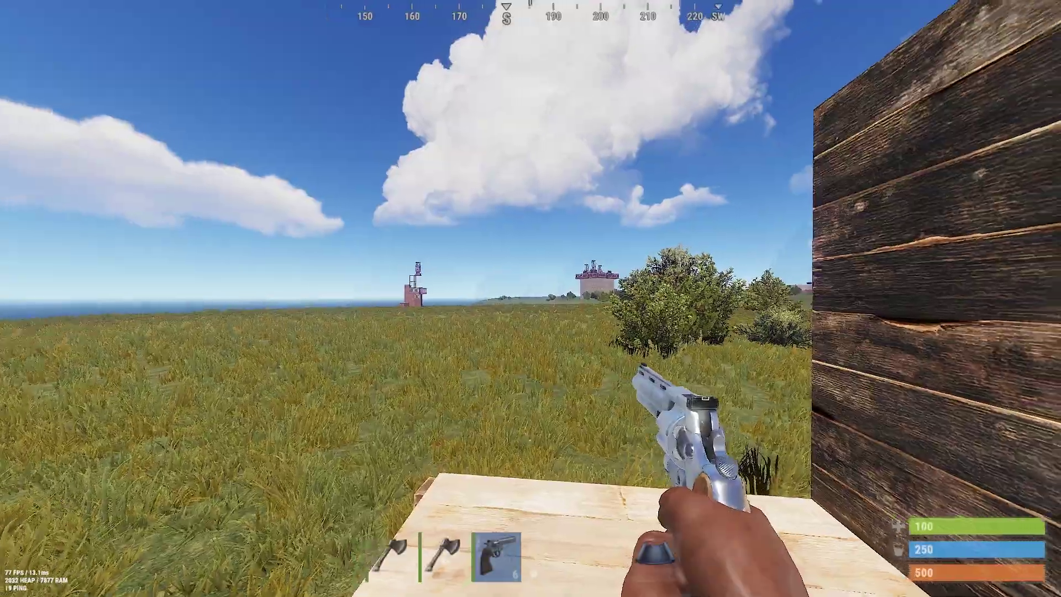
click(531, 298)
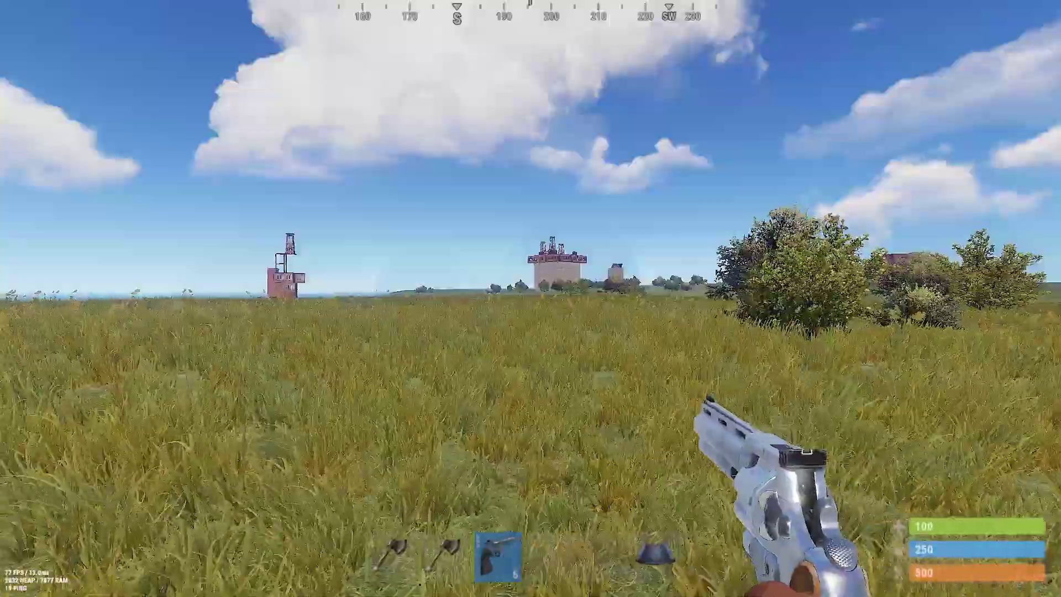
key(r)
- Query the current binds of t, y and h in the Rust console with "bind t", "bind y" and "bind h", and close the console
key(F1)
text(bind t)
key(Return)
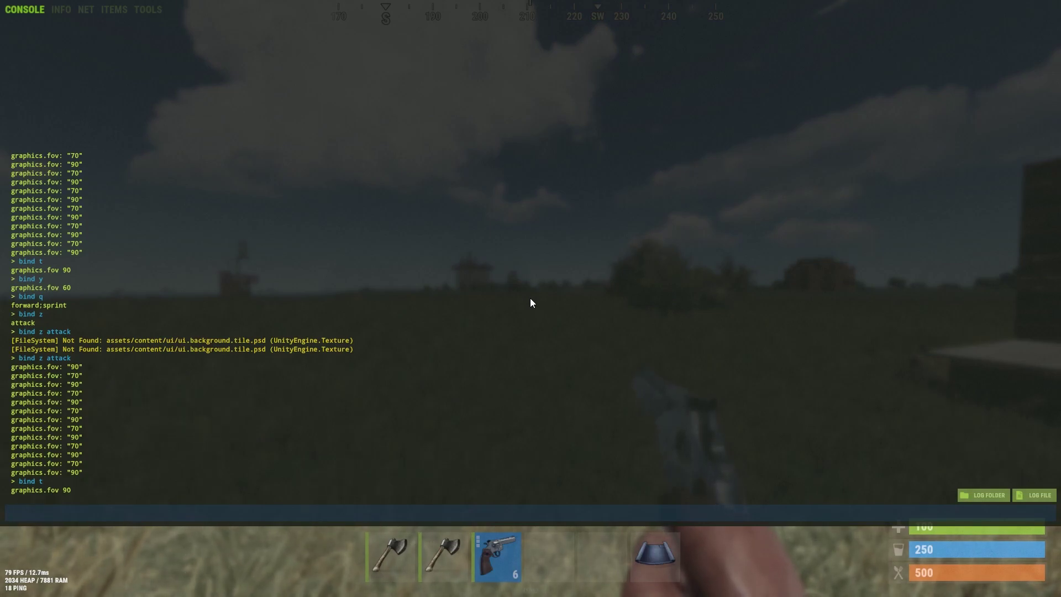
text(b)
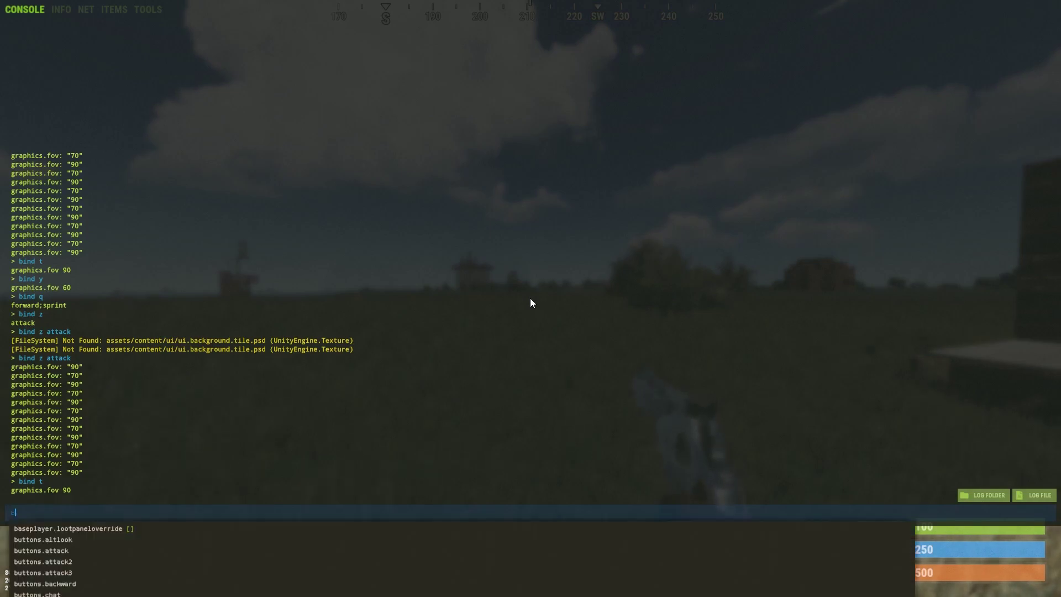
text(ind y)
key(Return)
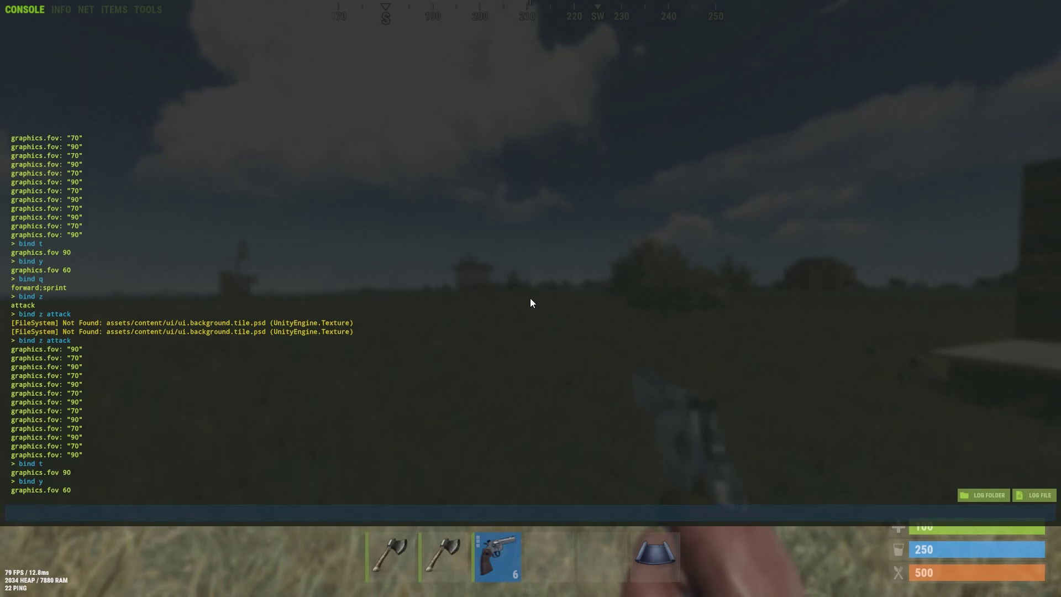
text(bind h)
key(Return)
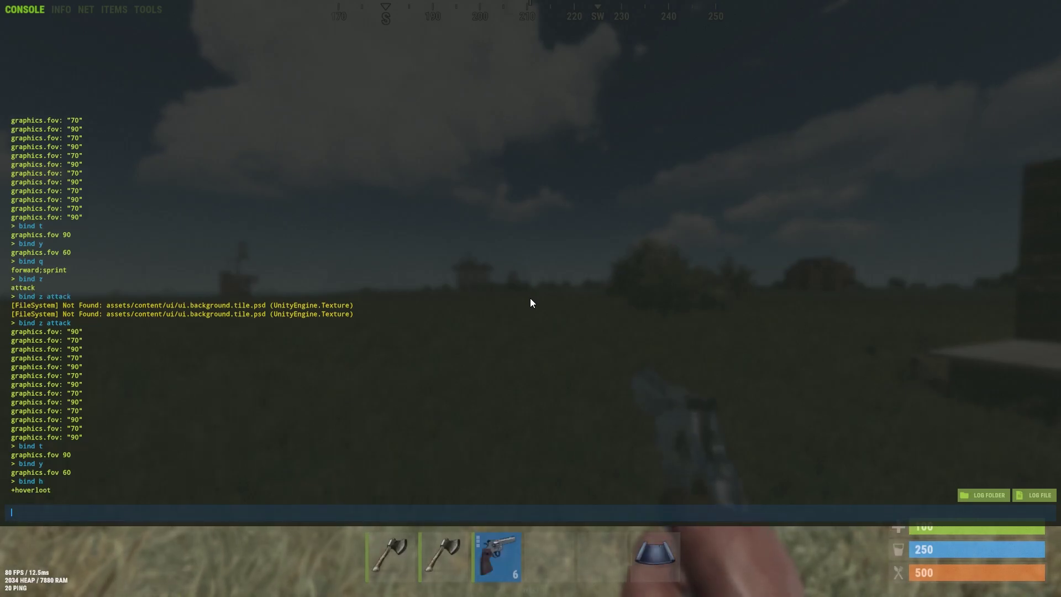
key(F1)
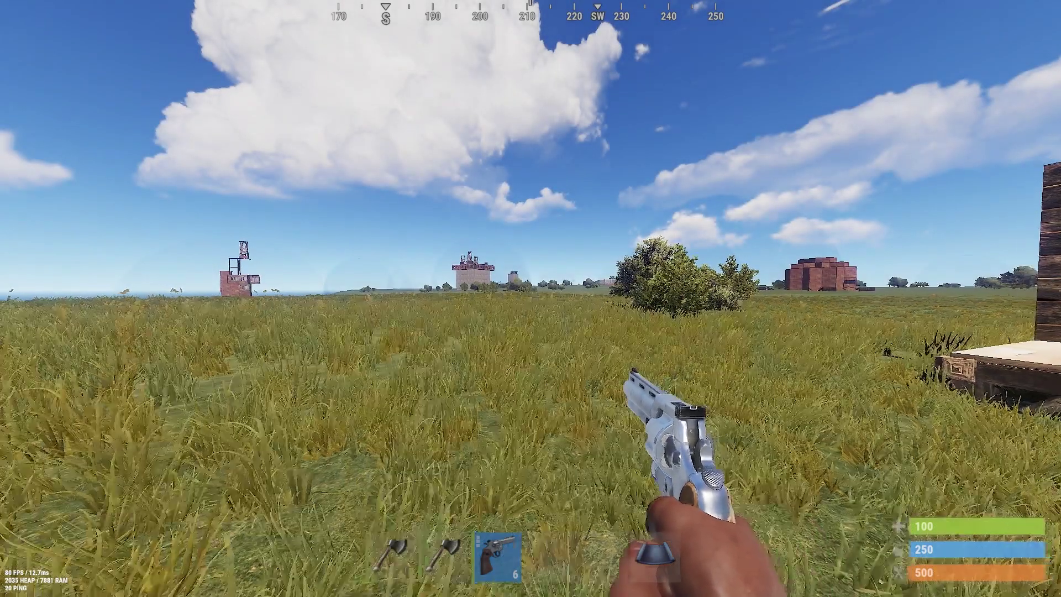
key(F1)
key(F1)
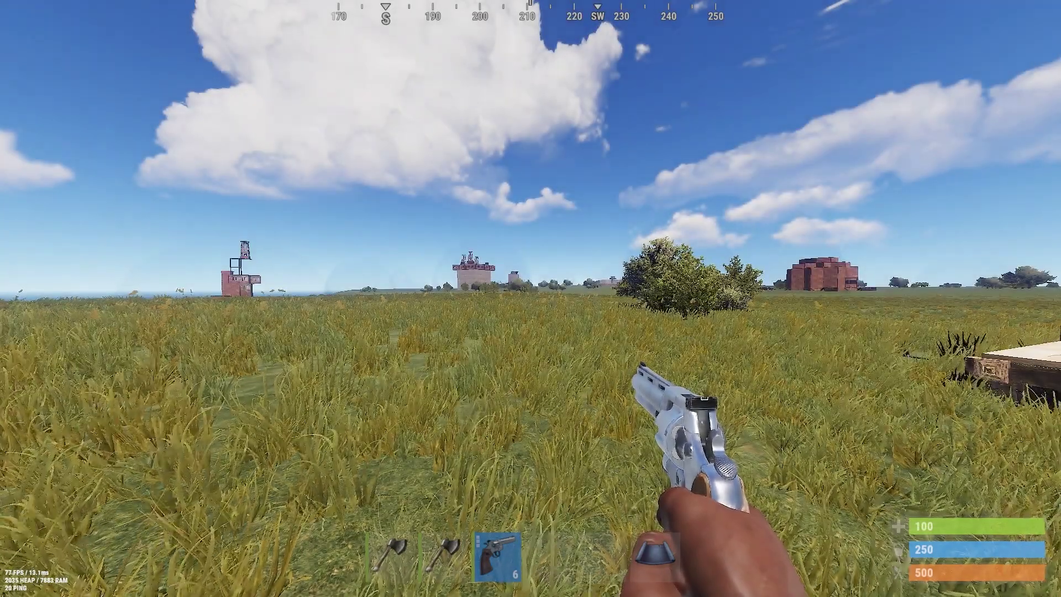
- Alternate the field of view with the y and t graphics.fov binds
key(y)
key(t)
key(y)
key(t)
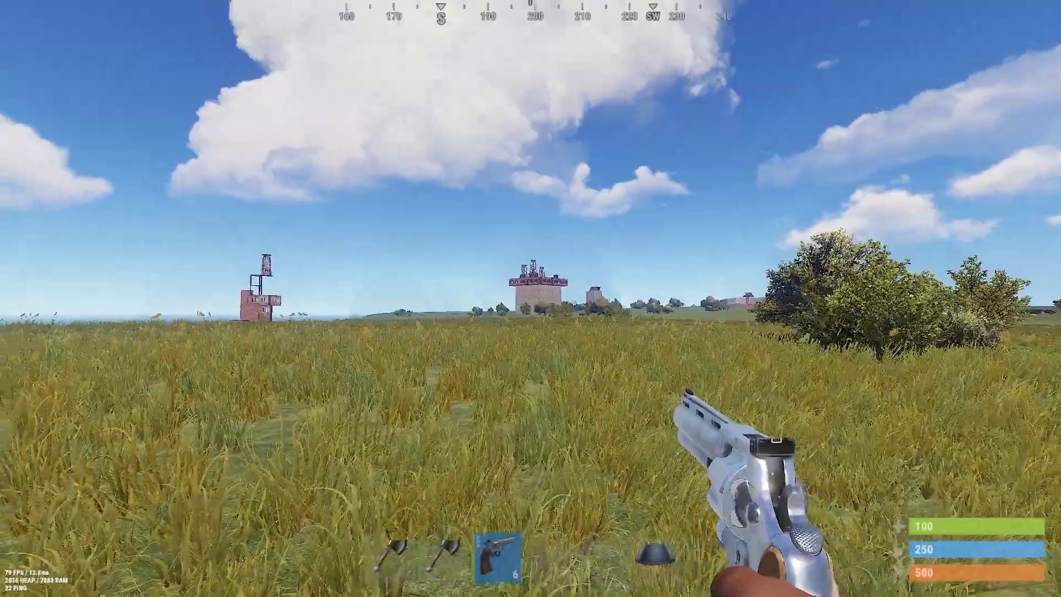
- Aim the revolver across the field, fire several shots at the distant structure and reload
right_click(531, 299)
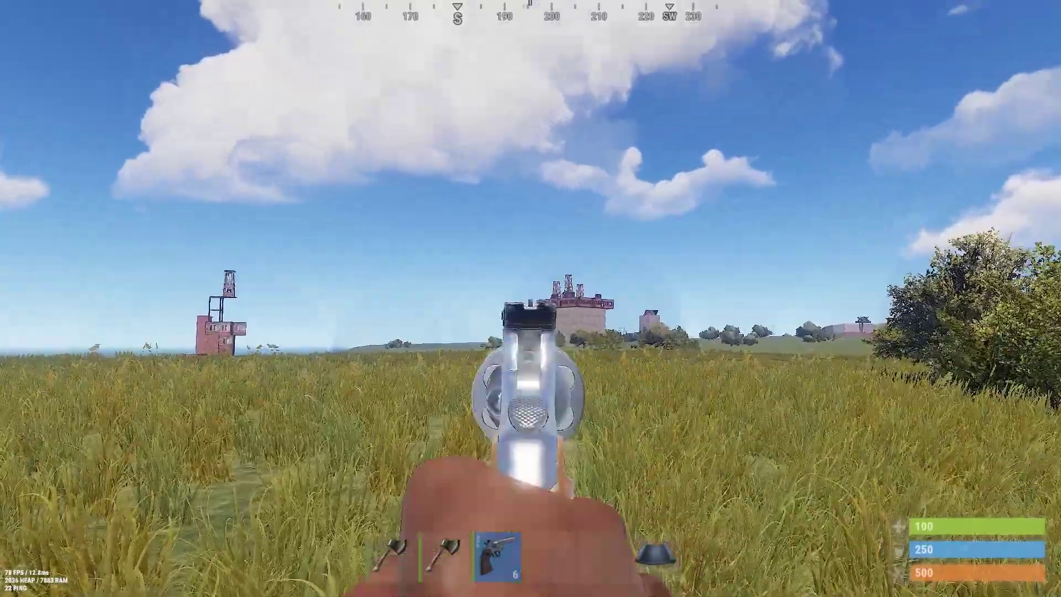
click(531, 299)
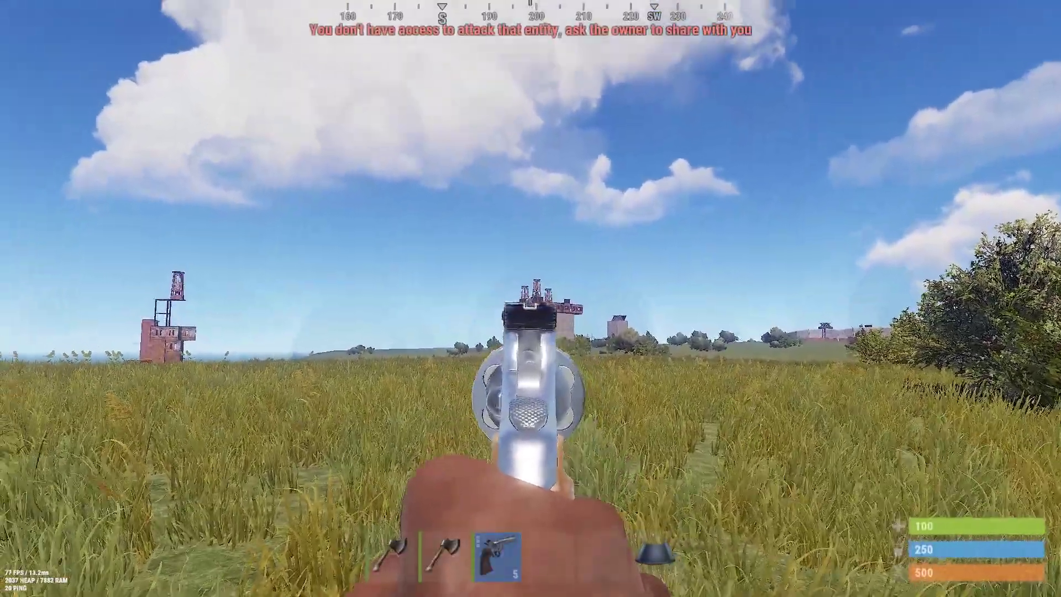
click(530, 299)
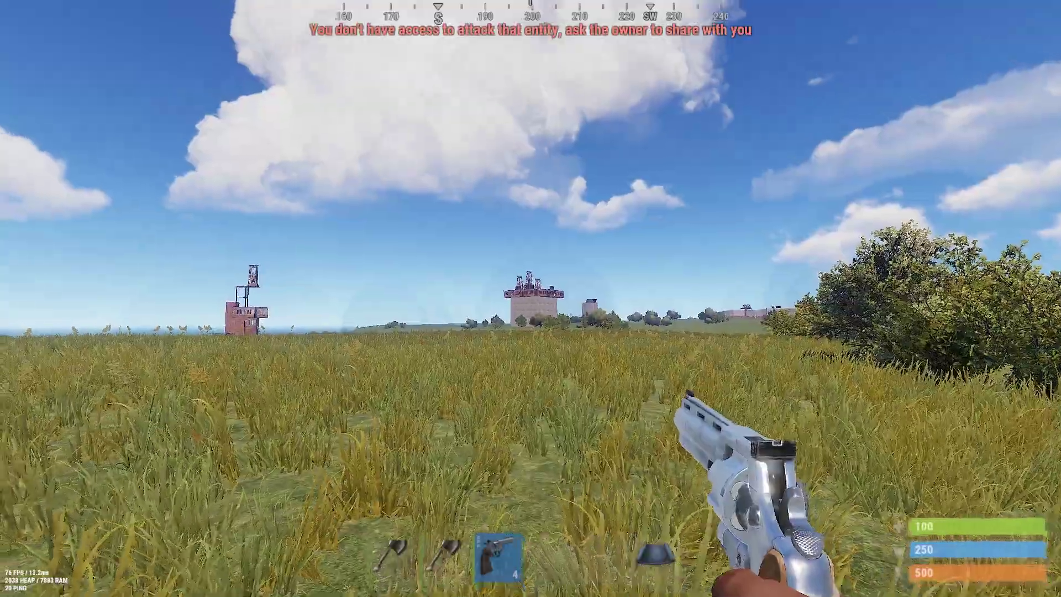
right_click(530, 299)
click(531, 298)
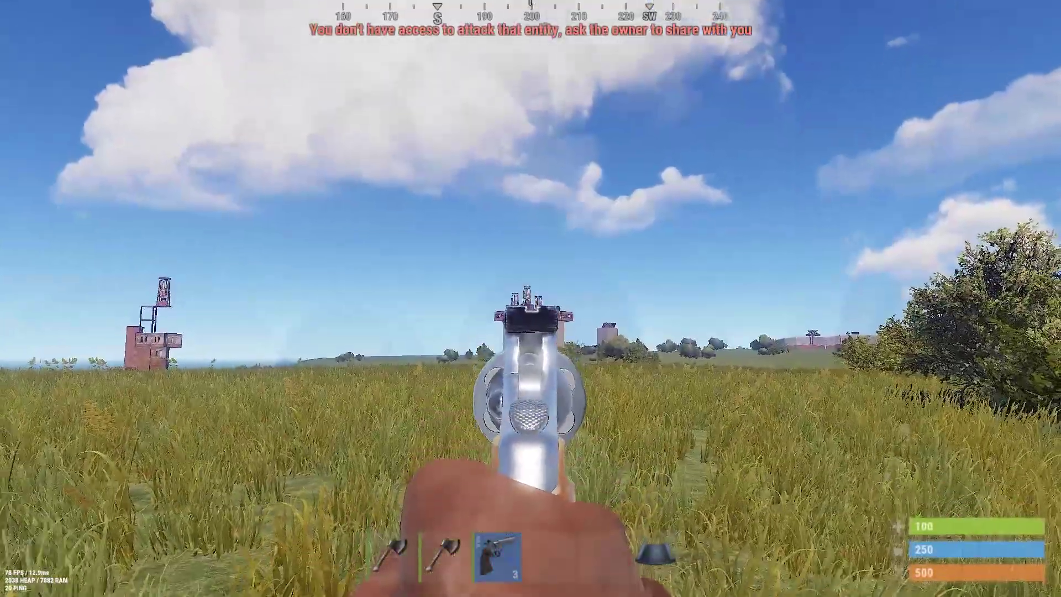
click(531, 299)
key(r)
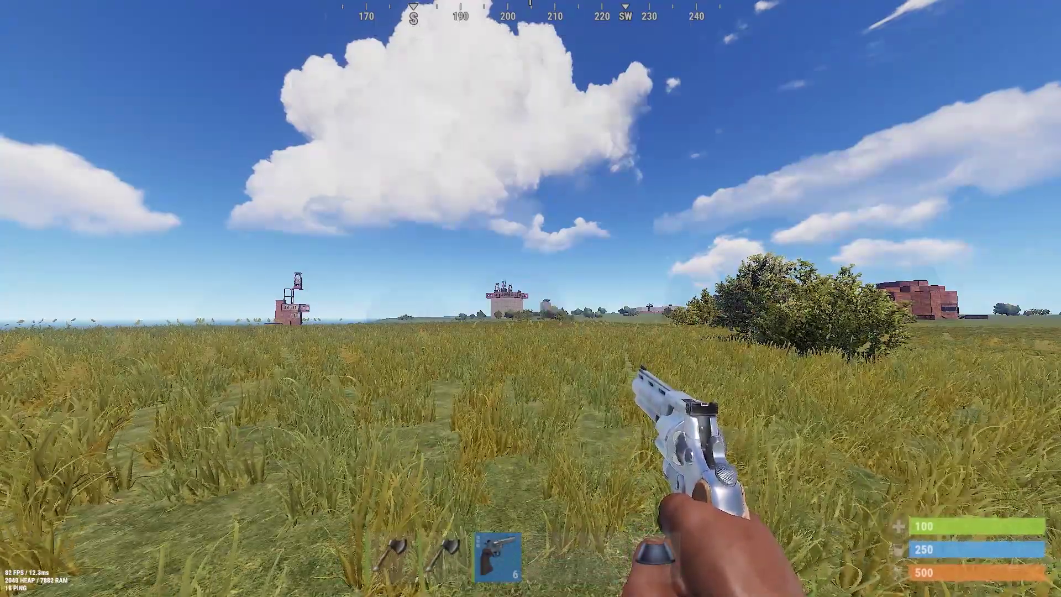
- Review recent hits in the console by running the "combatlog" command, and return to the game
key(F1)
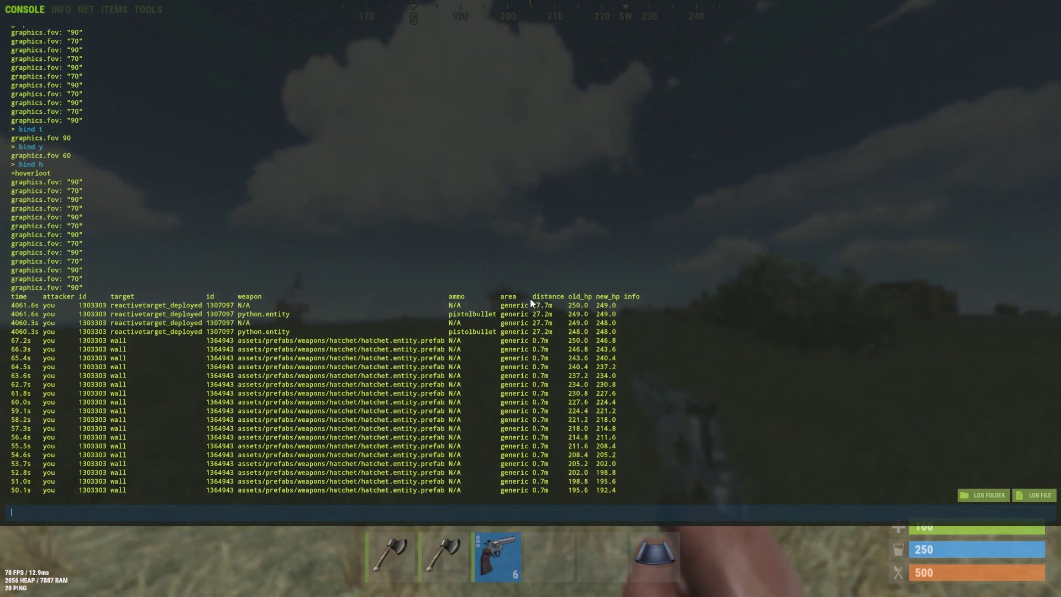
key(F1)
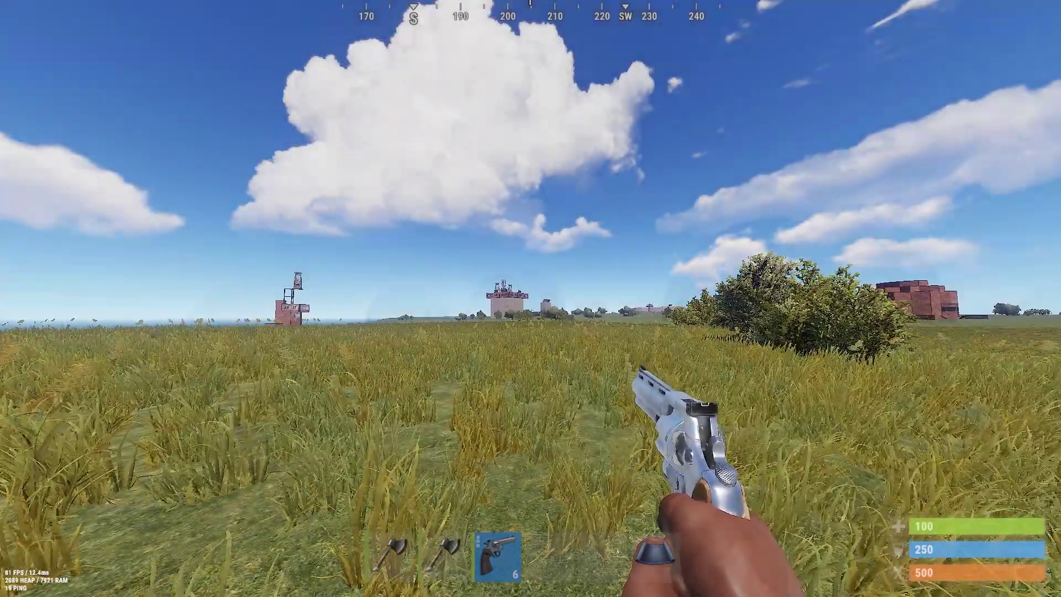
key(F1)
text(combatlog)
key(Return)
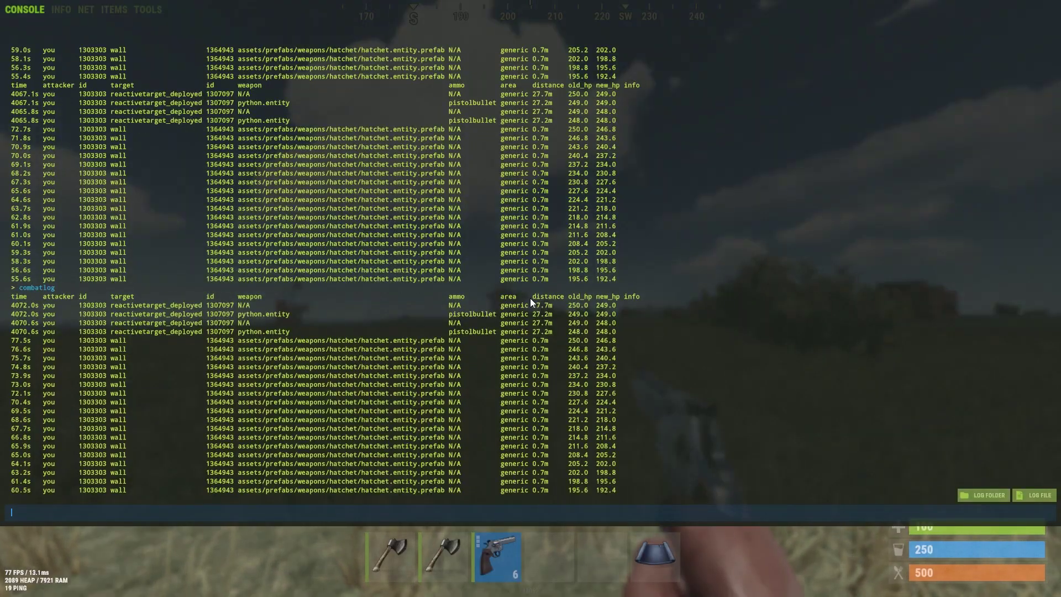
key(F1)
key(shift+w)
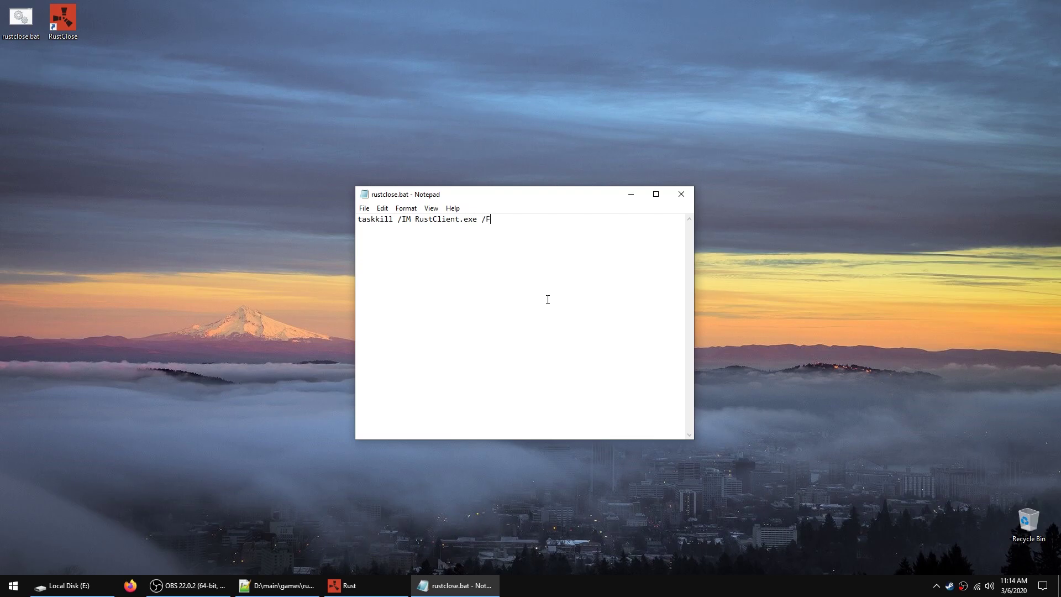
- Highlight the command "taskkill /IM RustClient.exe /F" in rustclose.bat in Notepad
drag(522, 225, 354, 225)
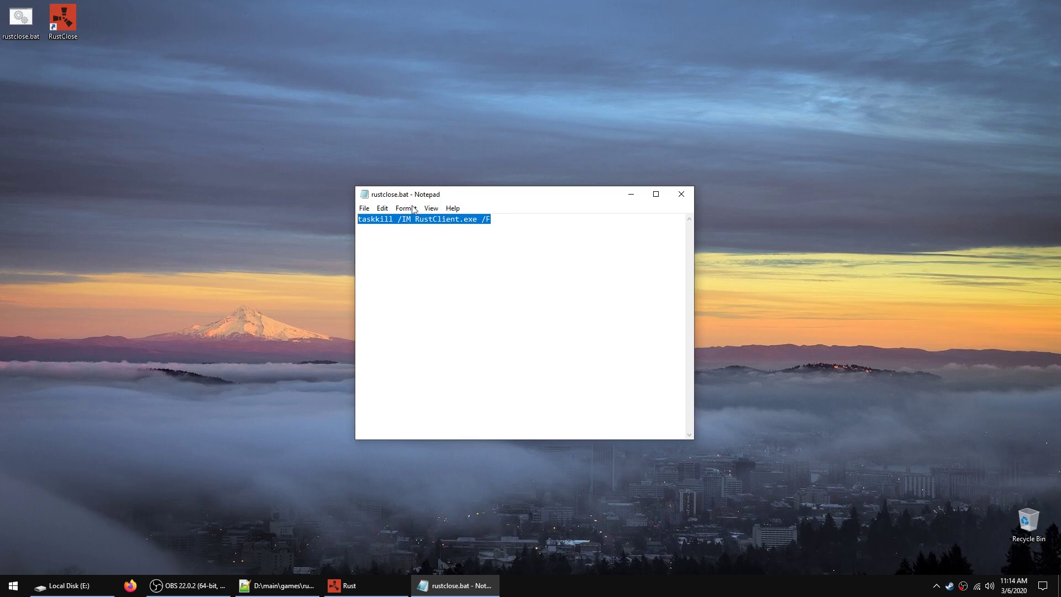
click(530, 217)
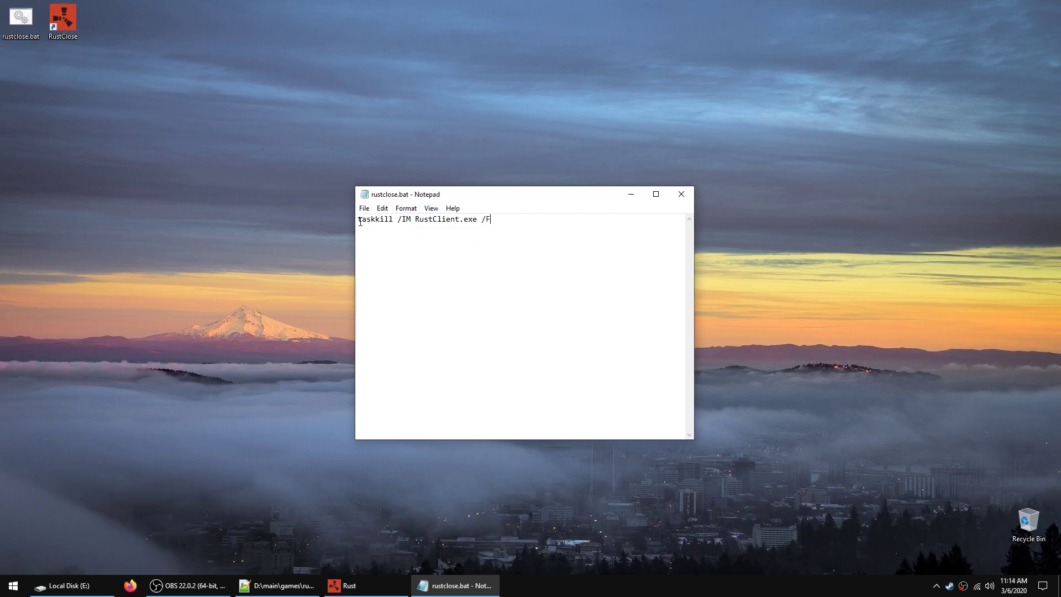
drag(358, 219, 488, 220)
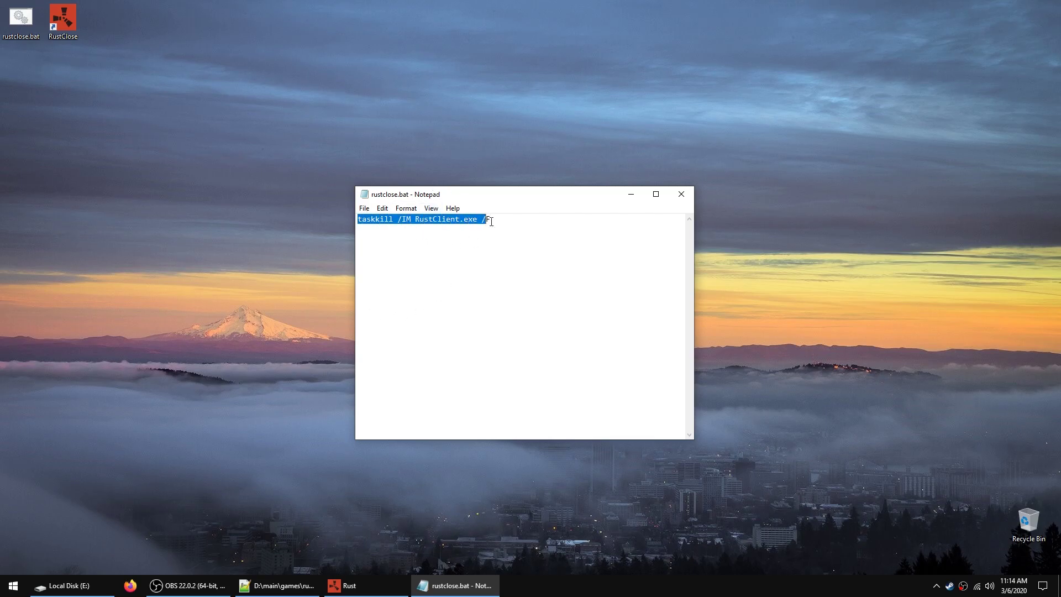
- Save the batch file to the Desktop as rustclose.bat with type All Files, replacing the existing file, and close Notepad
click(364, 208)
click(403, 259)
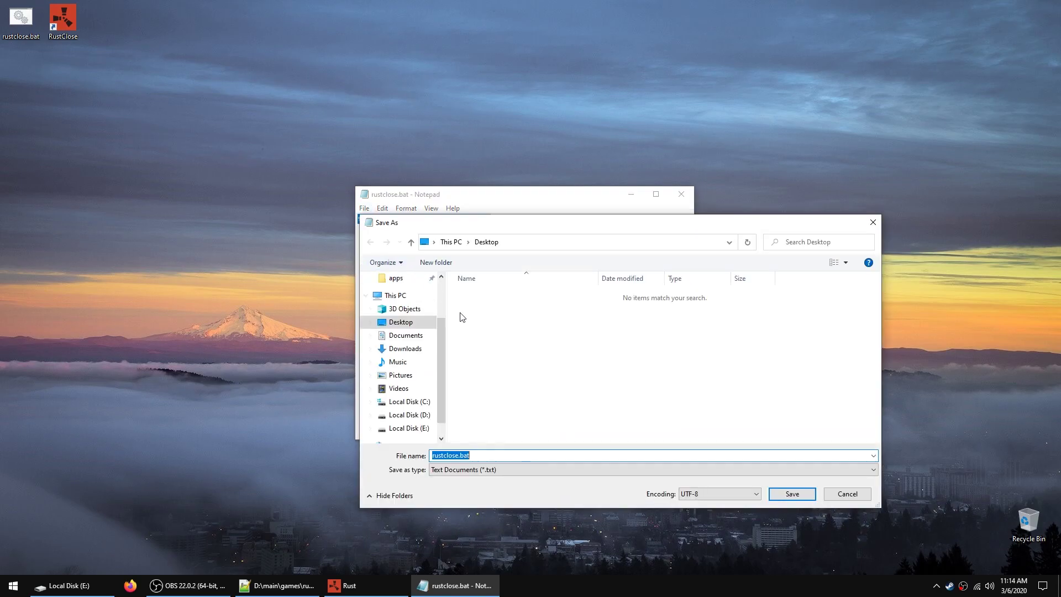
click(507, 466)
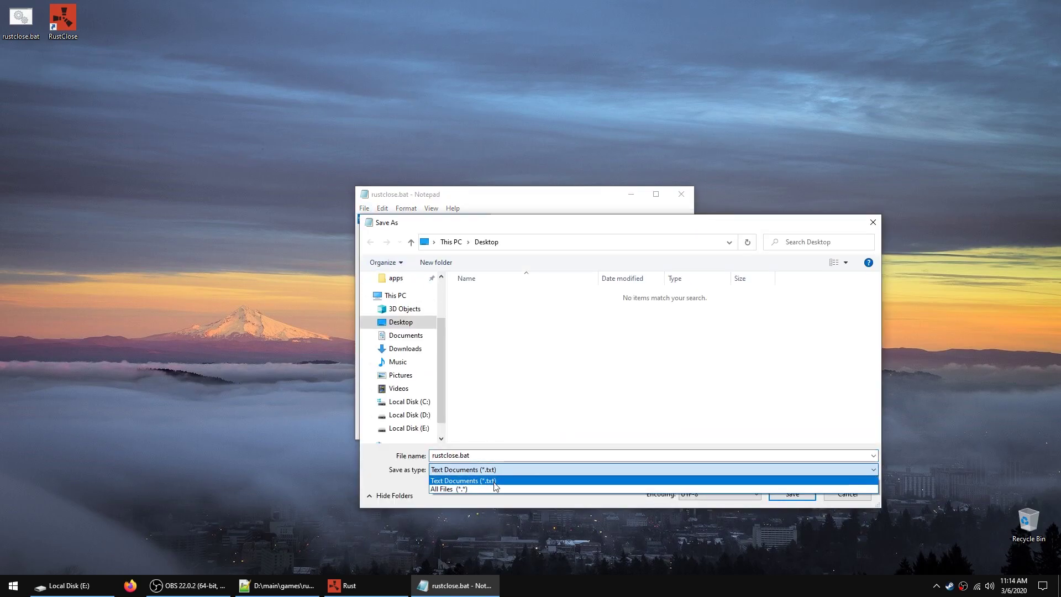
click(500, 483)
double_click(433, 456)
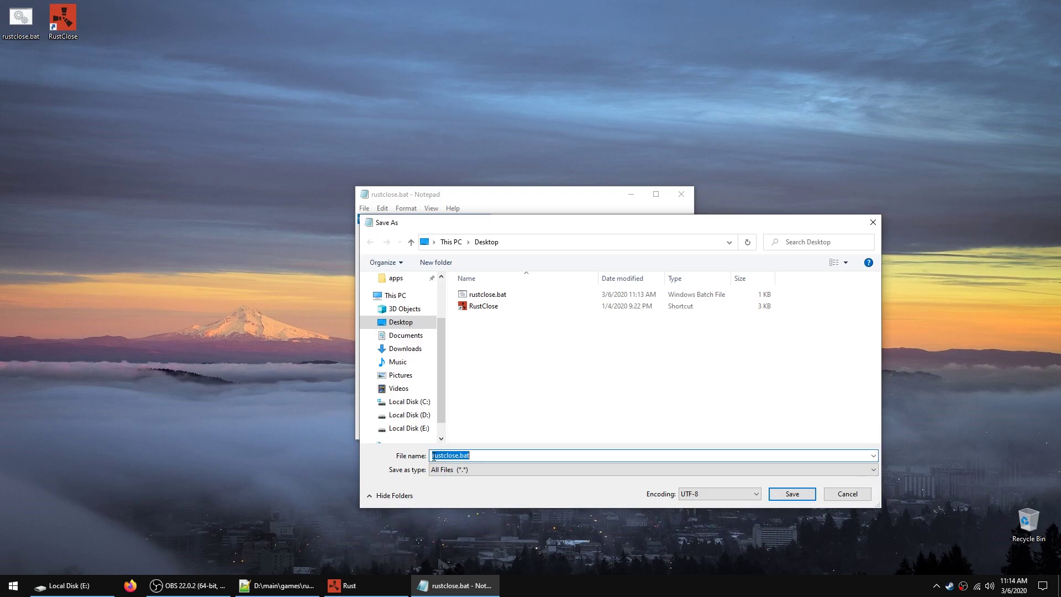
click(462, 456)
click(792, 494)
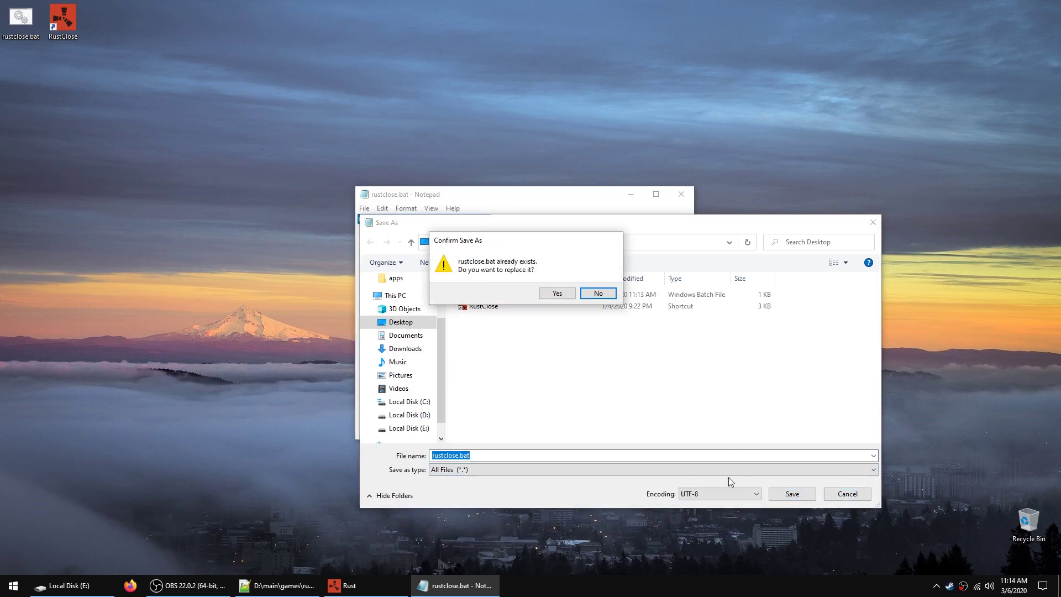
click(556, 294)
click(682, 194)
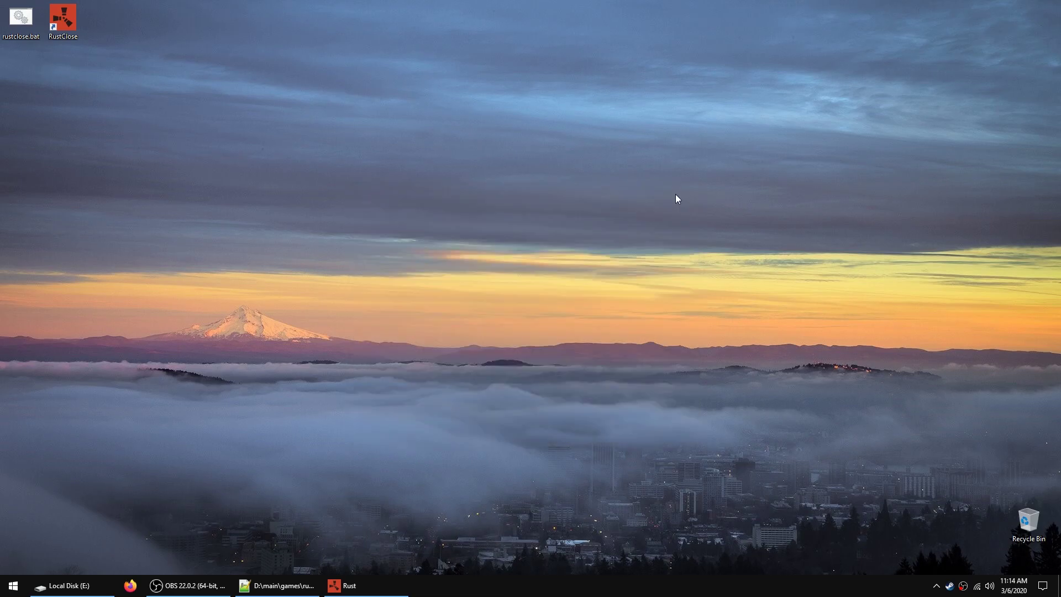